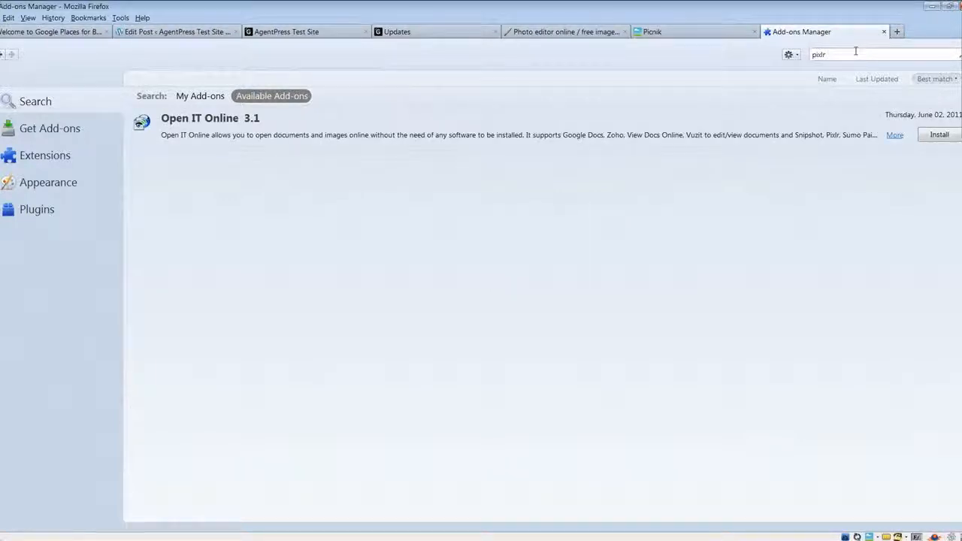
# - Clear the add-ons search field and switch to the AgentPress Test Site page
pyautogui.doubleClick(834, 50)
pyautogui.press('BackSpace')
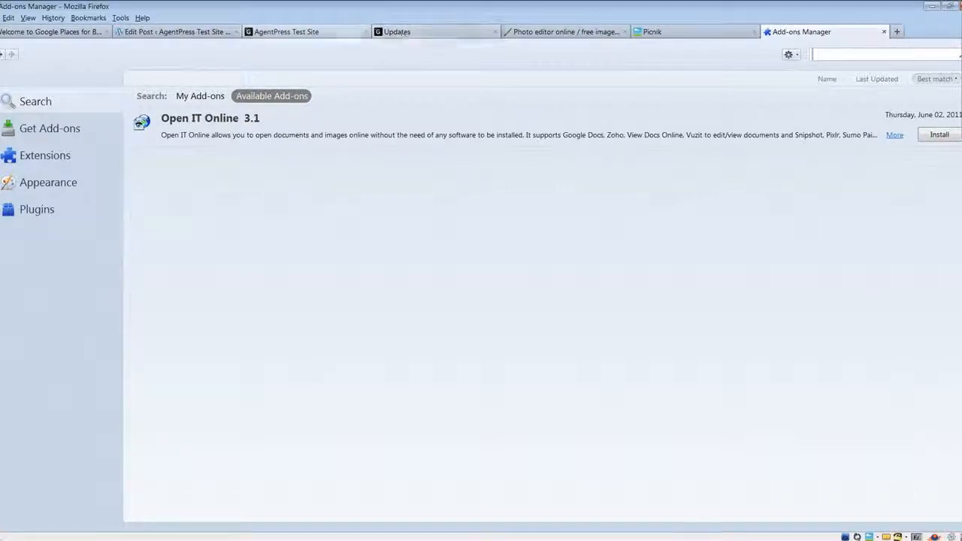
pyautogui.click(272, 32)
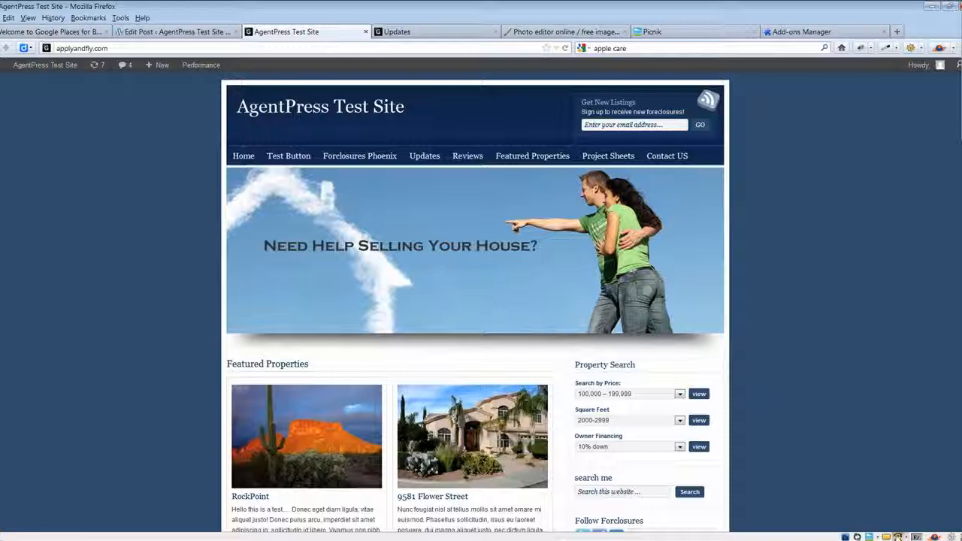
# - Grab a cropped screenshot of the home page's slider banner, about 967 by 333 px
pyautogui.click(897, 537)
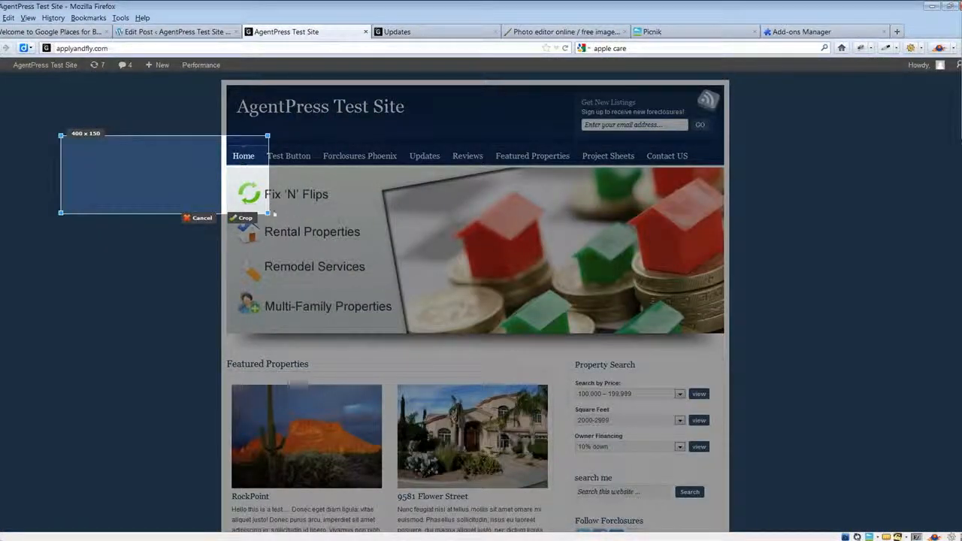
pyautogui.moveTo(269, 212); pyautogui.dragTo(507, 331)
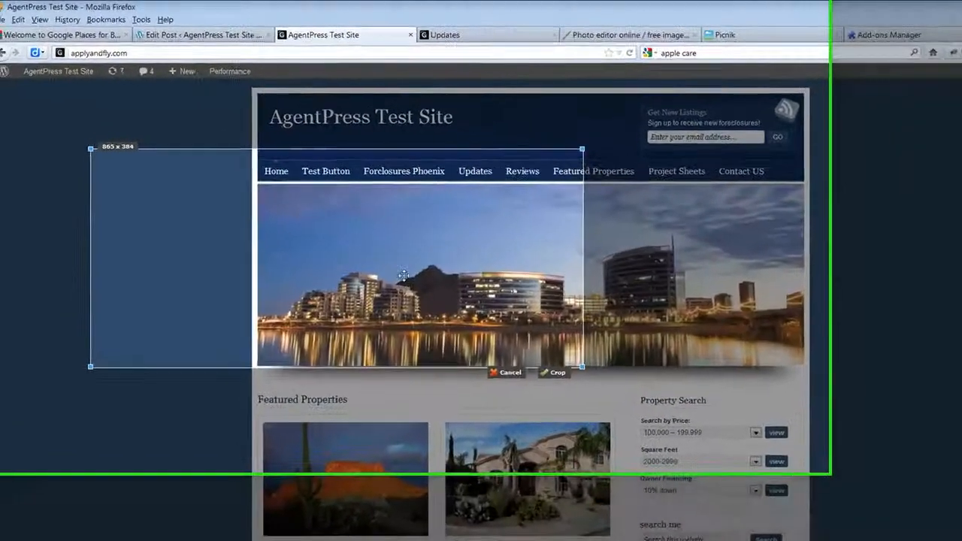
pyautogui.moveTo(283, 234); pyautogui.dragTo(448, 262)
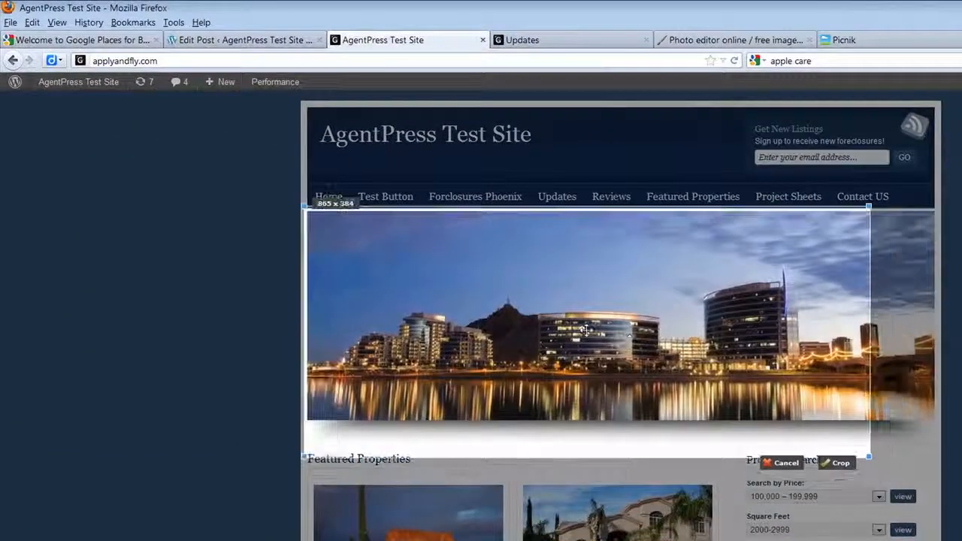
pyautogui.moveTo(584, 329); pyautogui.dragTo(586, 330)
pyautogui.moveTo(870, 457); pyautogui.dragTo(931, 434)
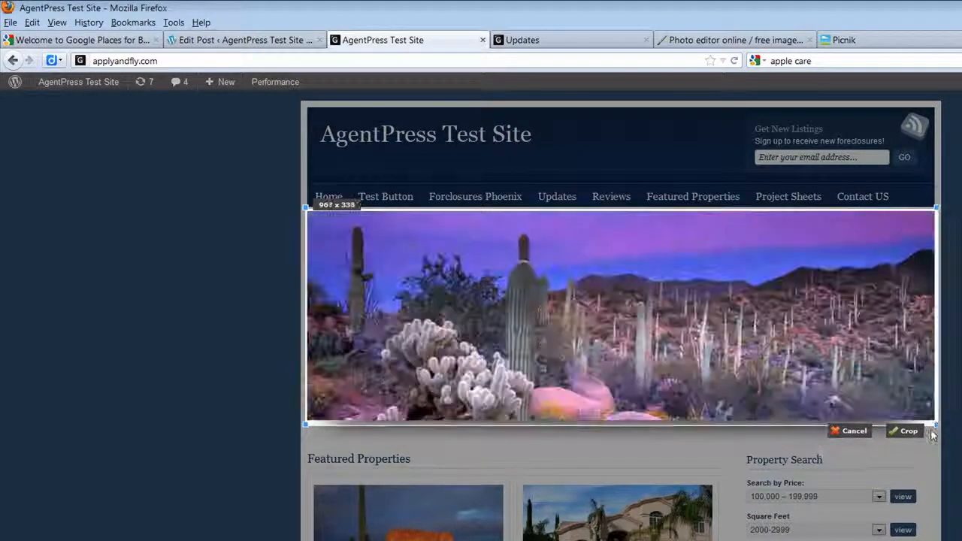
pyautogui.click(913, 433)
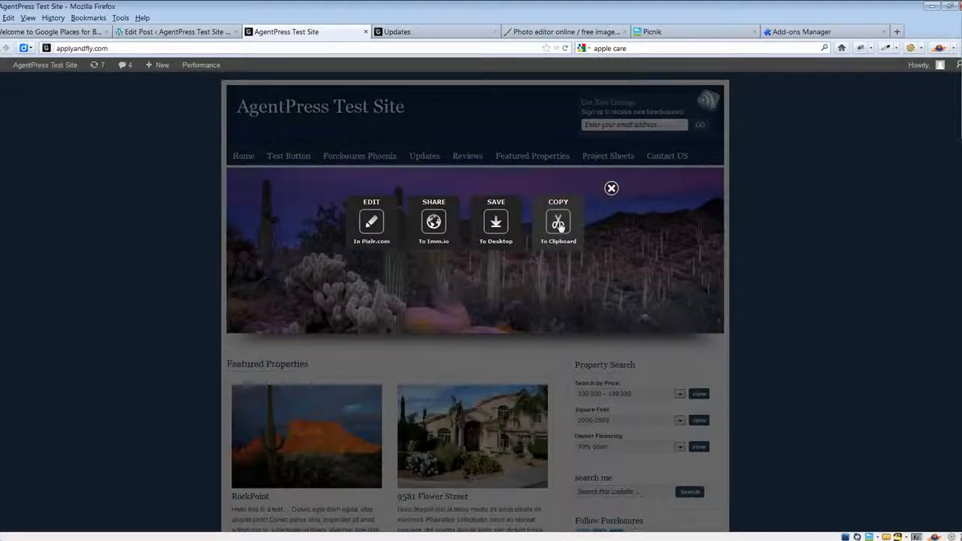
# - Send the captured banner to the Pixlr.com editor and enlarge its image window
pyautogui.click(371, 222)
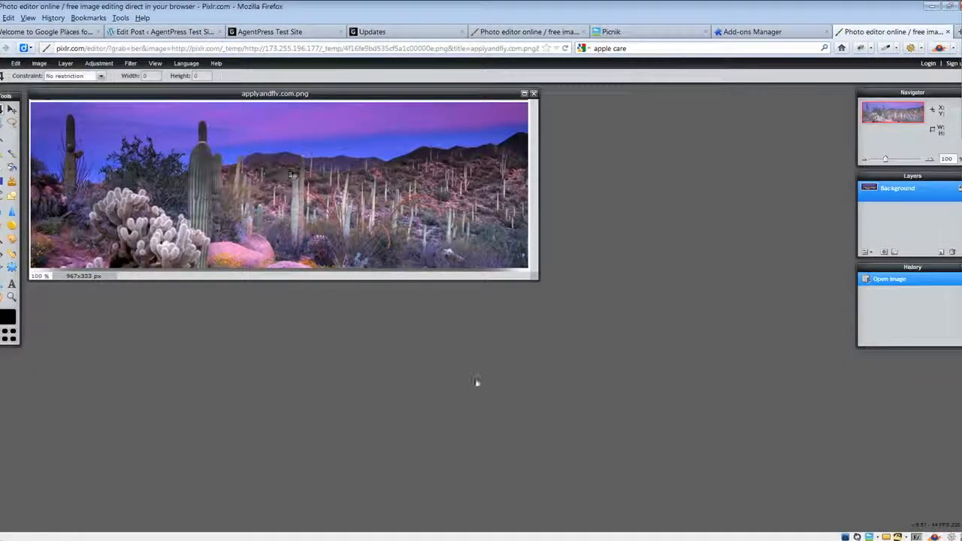
pyautogui.moveTo(535, 276); pyautogui.dragTo(839, 511)
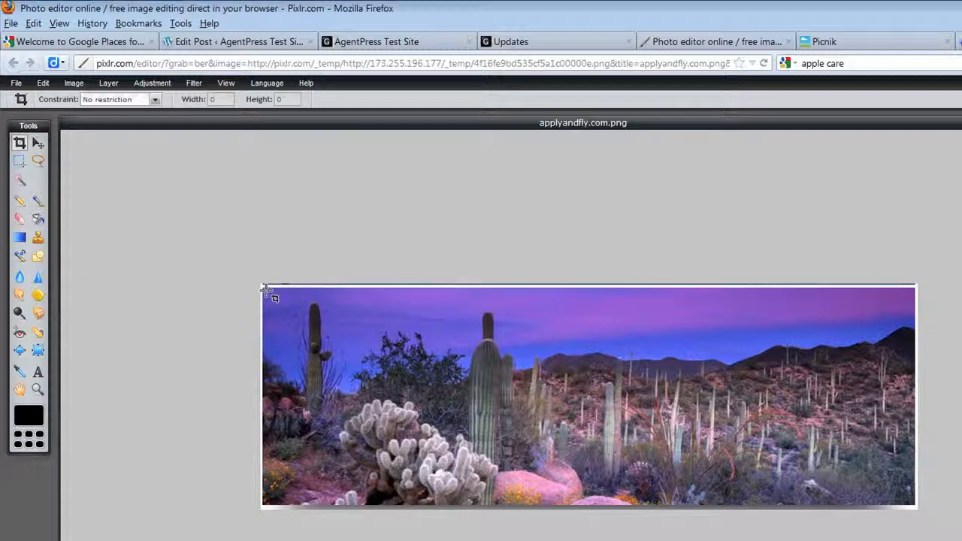
# - Crop the banner image slightly inside its edges to remove the white border and apply the change
pyautogui.moveTo(278, 305); pyautogui.dragTo(904, 490)
pyautogui.moveTo(586, 411); pyautogui.dragTo(588, 410)
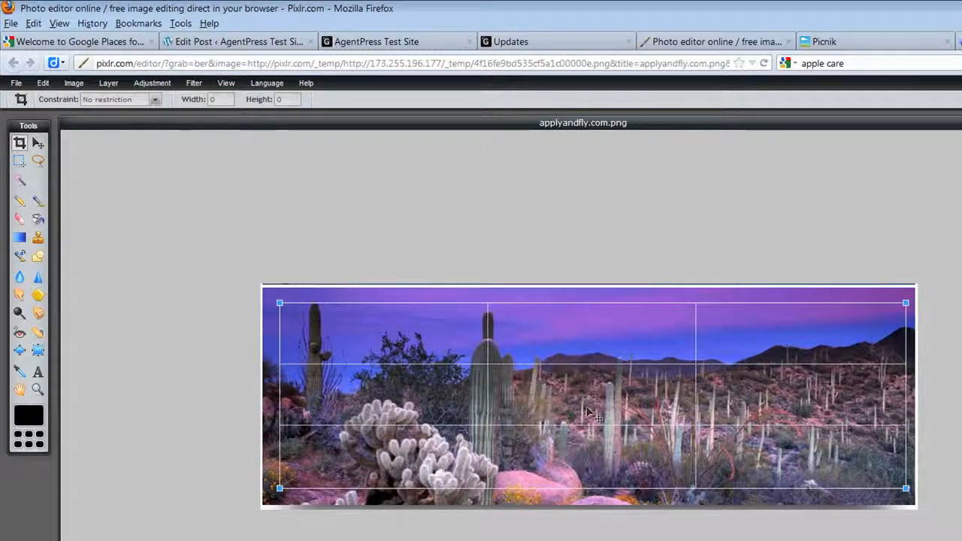
pyautogui.click(219, 151)
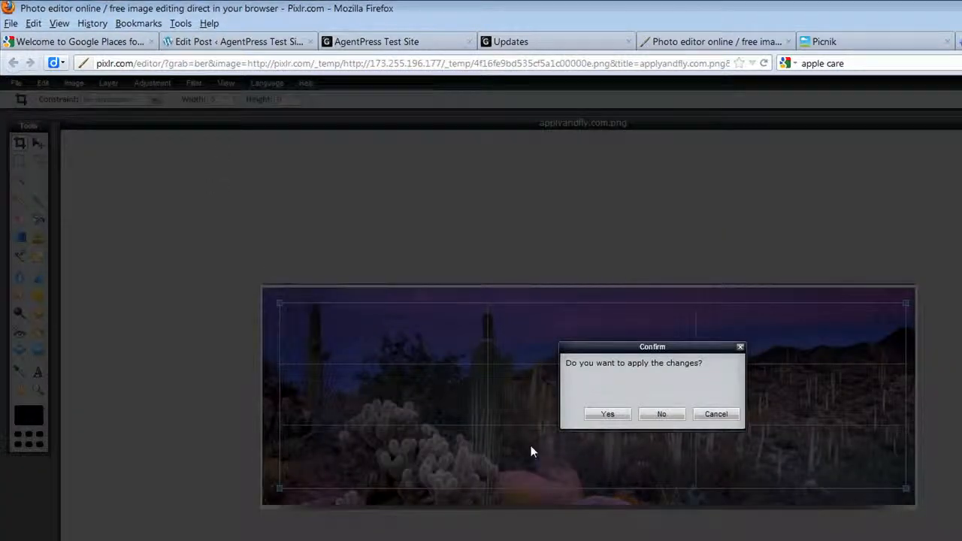
pyautogui.click(608, 414)
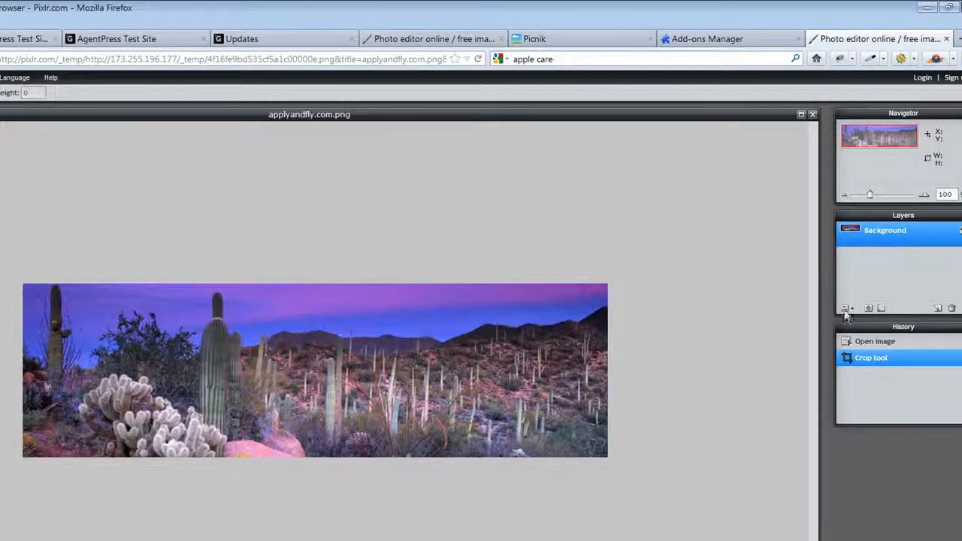
# - Add a new layer and place the text "Test Text" near the upper-left corner of the banner
pyautogui.click(940, 309)
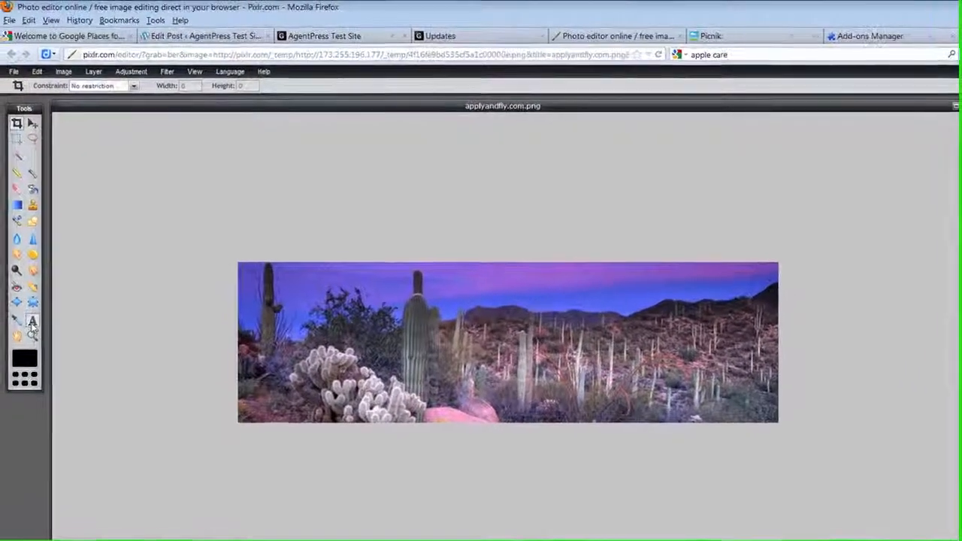
pyautogui.click(17, 294)
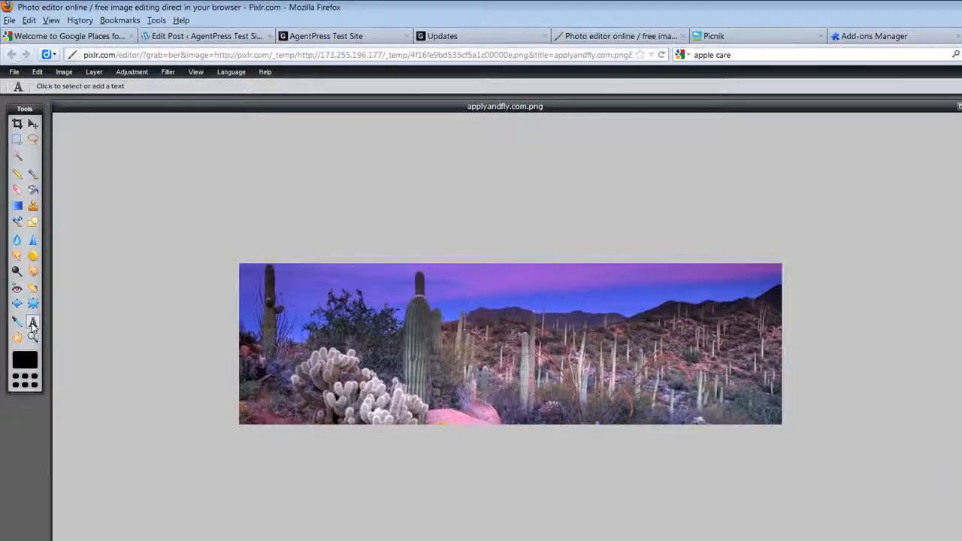
pyautogui.click(271, 281)
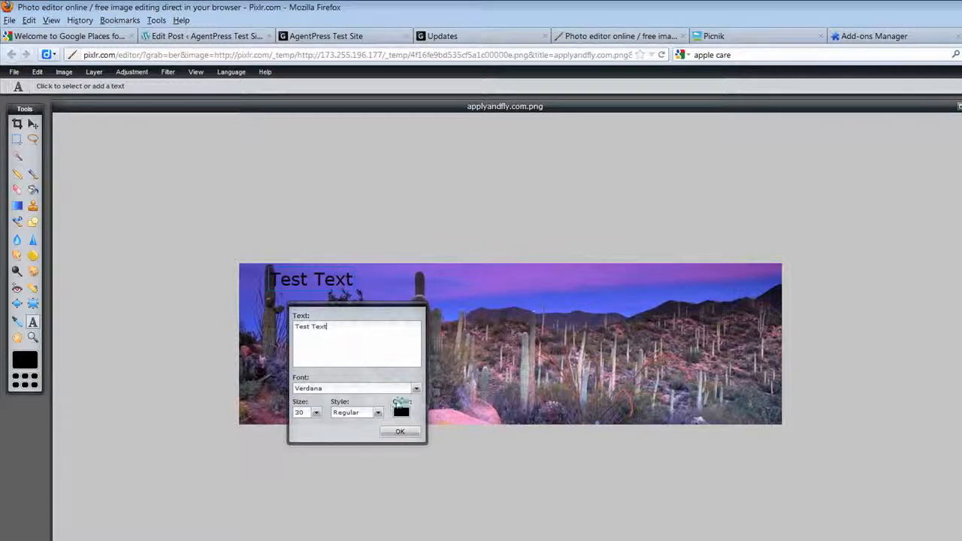
# - Set the text's font to AR BLANCA and its size to 113
pyautogui.click(416, 389)
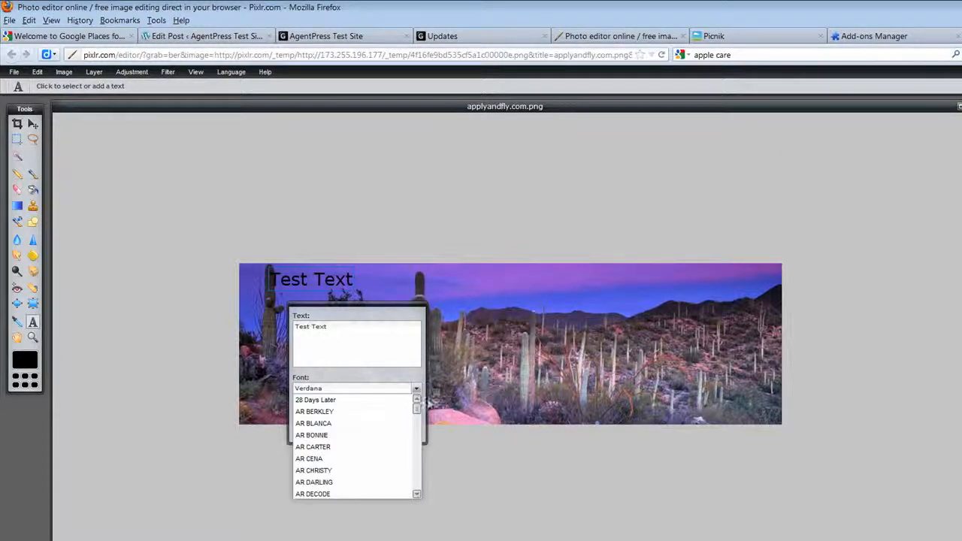
pyautogui.click(370, 426)
pyautogui.click(316, 413)
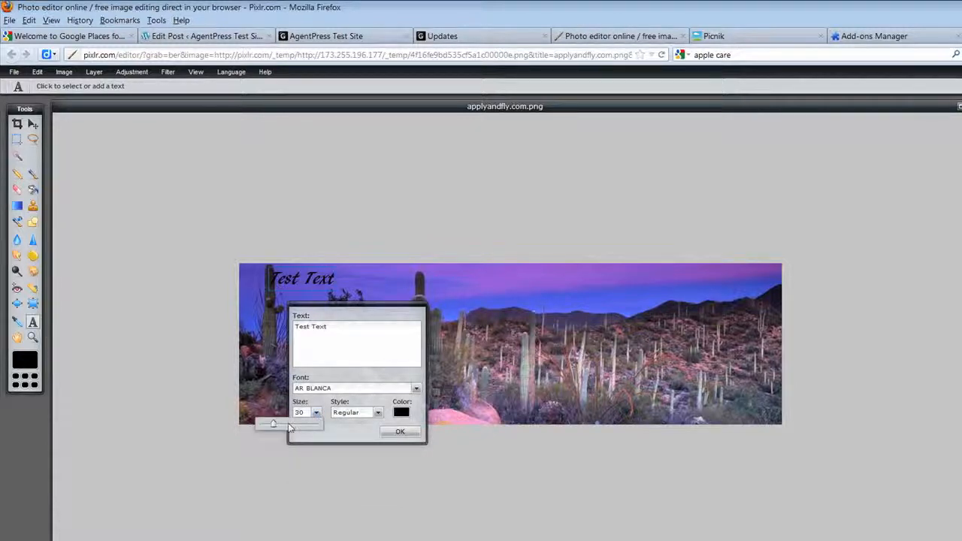
pyautogui.moveTo(273, 425); pyautogui.dragTo(315, 427)
# - Color the text yellow (f5f114) and close the text settings
pyautogui.click(403, 410)
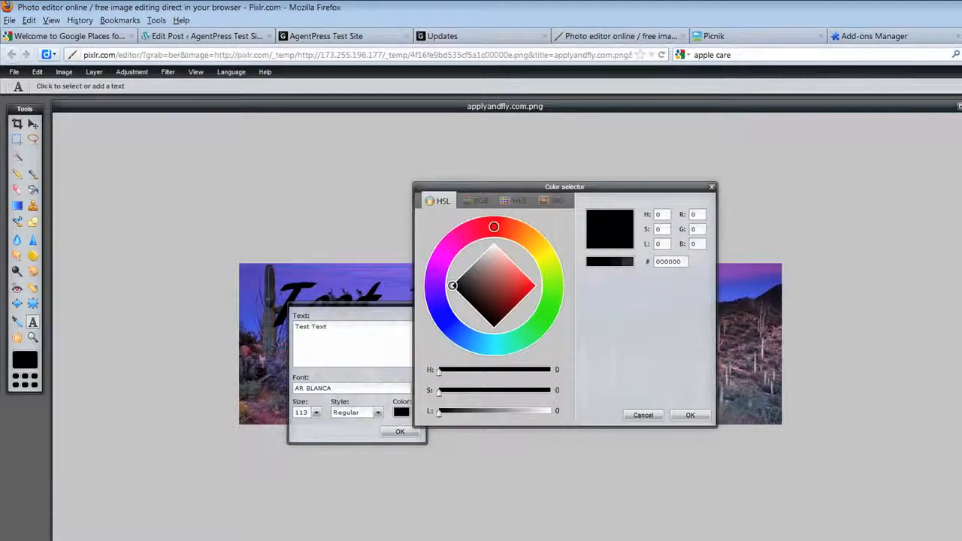
pyautogui.click(542, 252)
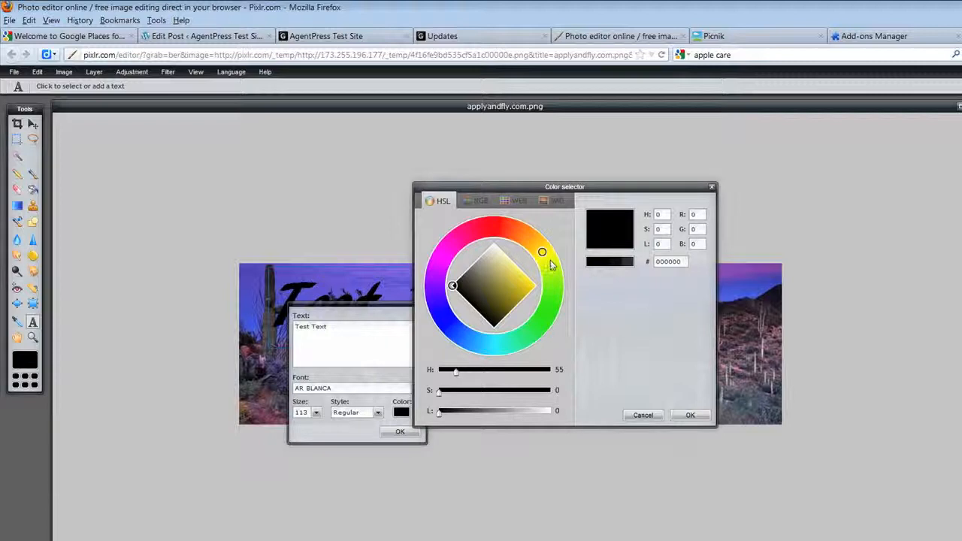
pyautogui.click(553, 251)
pyautogui.click(532, 287)
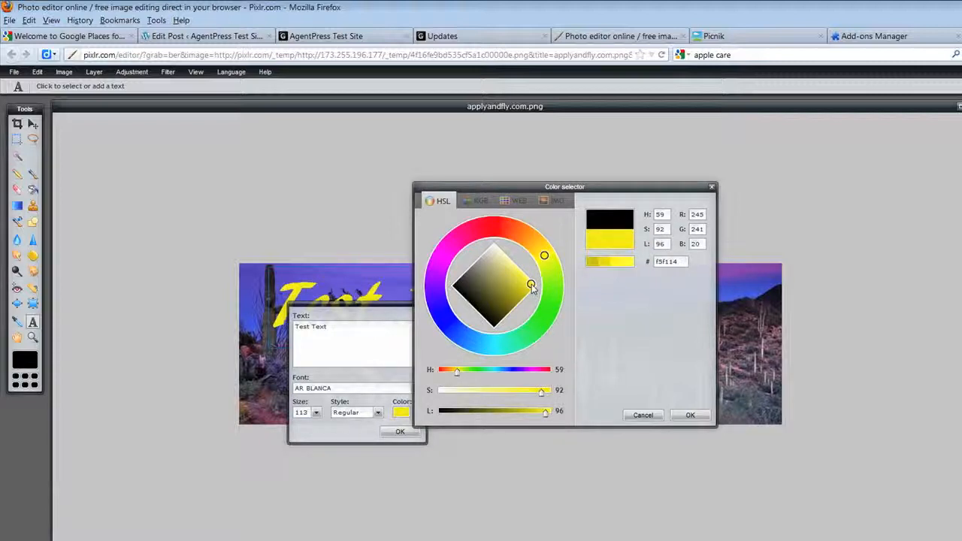
pyautogui.click(692, 416)
pyautogui.click(400, 431)
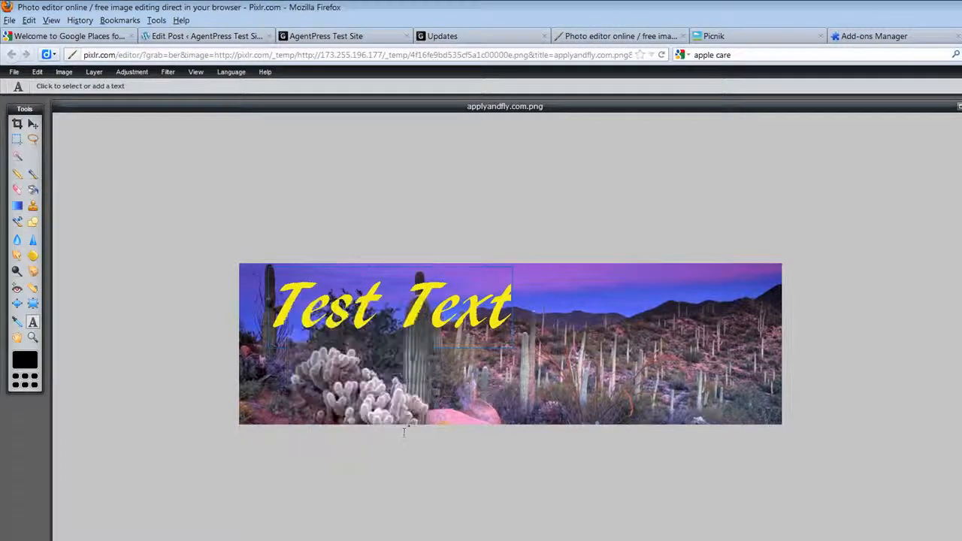
pyautogui.click(445, 320)
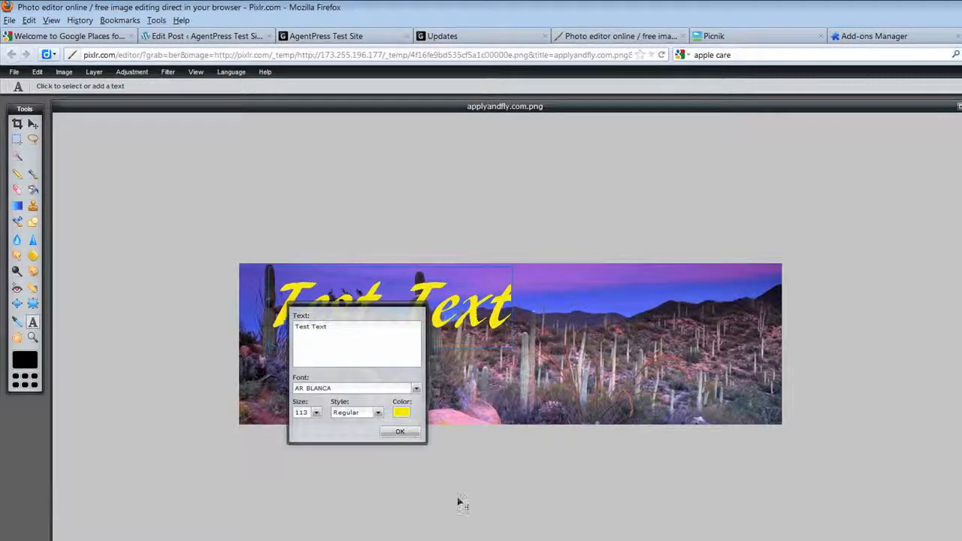
pyautogui.click(398, 432)
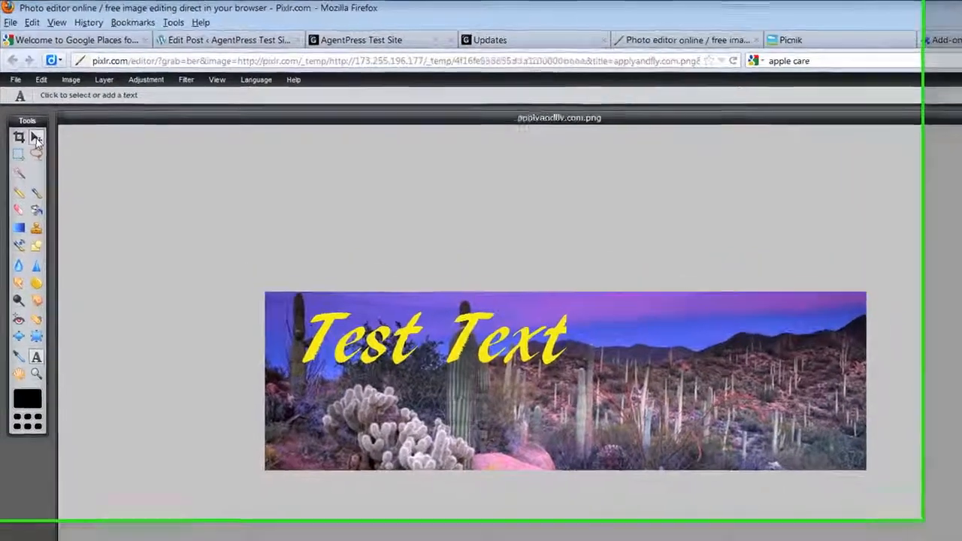
# - Nudge the "Test Text" layer horizontally to the right with the Move tool
pyautogui.click(33, 123)
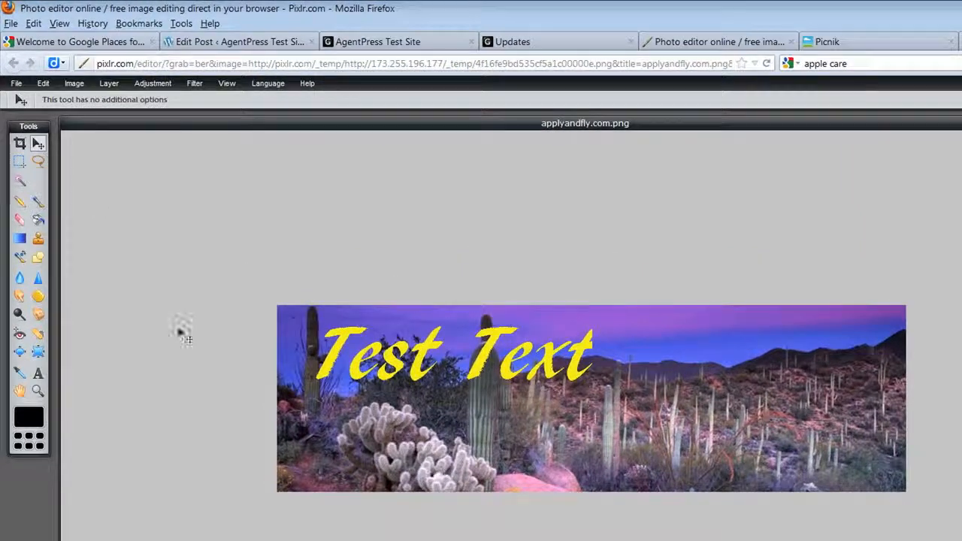
pyautogui.press('Right')
pyautogui.press('Right')
pyautogui.press('Right')
pyautogui.press('Right')
pyautogui.press('Right')
pyautogui.press('Right')
pyautogui.press('Right')
pyautogui.press('Right')
pyautogui.press('Right')
pyautogui.press('Right')
pyautogui.press('Right')
pyautogui.press('Right')
pyautogui.press('Right')
pyautogui.press('Right')
pyautogui.press('Right')
pyautogui.press('Right')
pyautogui.press('Right')
pyautogui.press('Right')
pyautogui.press('Right')
pyautogui.press('Right')
pyautogui.press('Right')
pyautogui.press('Right')
pyautogui.press('Right')
pyautogui.press('Right')
pyautogui.press('Right')
pyautogui.press('Right')
pyautogui.press('Right')
pyautogui.press('Right')
pyautogui.press('Right')
pyautogui.press('Right')
pyautogui.press('Right')
pyautogui.press('Right')
pyautogui.press('Right')
pyautogui.press('Right')
pyautogui.press('Right')
pyautogui.press('Right')
pyautogui.press('Right')
pyautogui.press('Right')
pyautogui.press('Right')
pyautogui.press('Right')
pyautogui.press('Right')
pyautogui.press('Right')
pyautogui.press('Right')
pyautogui.press('Right')
pyautogui.press('Right')
pyautogui.press('Right')
pyautogui.press('Right')
pyautogui.press('Right')
pyautogui.press('Right')
pyautogui.press('Right')
pyautogui.press('Right')
pyautogui.press('Right')
pyautogui.press('Right')
pyautogui.press('Right')
pyautogui.press('Right')
pyautogui.press('Right')
pyautogui.press('Right')
pyautogui.press('Right')
pyautogui.press('Right')
pyautogui.press('Right')
pyautogui.press('Right')
pyautogui.press('Right')
pyautogui.press('Right')
pyautogui.press('Right')
pyautogui.press('Right')
pyautogui.press('Right')
pyautogui.press('Right')
pyautogui.press('Right')
pyautogui.press('Right')
pyautogui.press('Right')
pyautogui.press('Right')
pyautogui.press('Right')
pyautogui.press('Right')
pyautogui.press('Right')
pyautogui.press('Right')
pyautogui.press('Right')
pyautogui.press('Right')
pyautogui.press('Right')
pyautogui.press('Right')
pyautogui.press('Right')
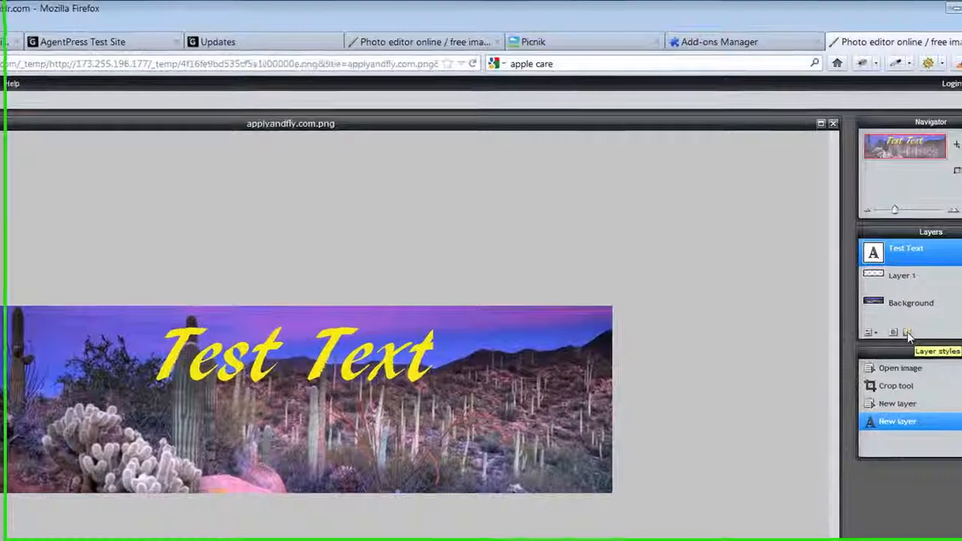
# - Enable the Drop shadow and Inner shadow layer styles on the "Test Text" layer
pyautogui.click(907, 333)
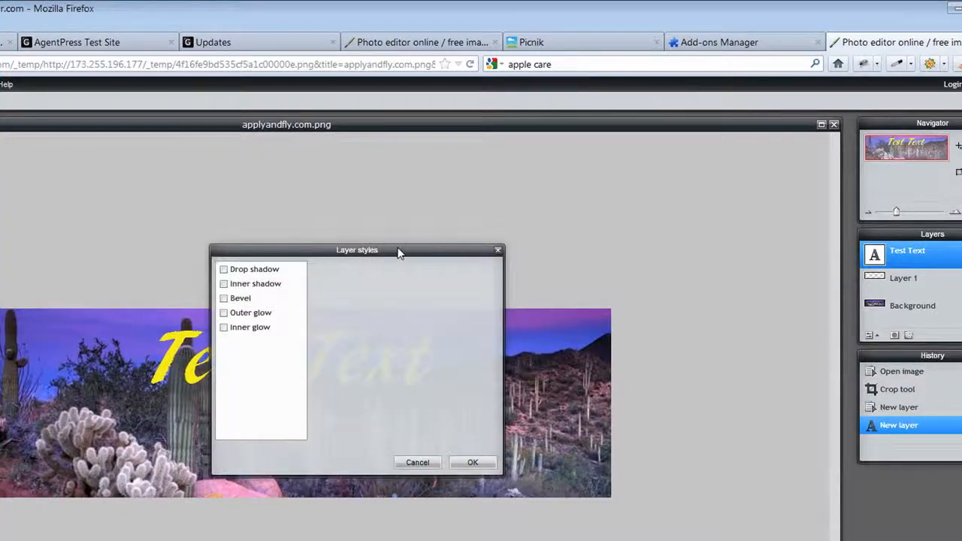
pyautogui.moveTo(399, 252); pyautogui.dragTo(813, 150)
pyautogui.click(637, 169)
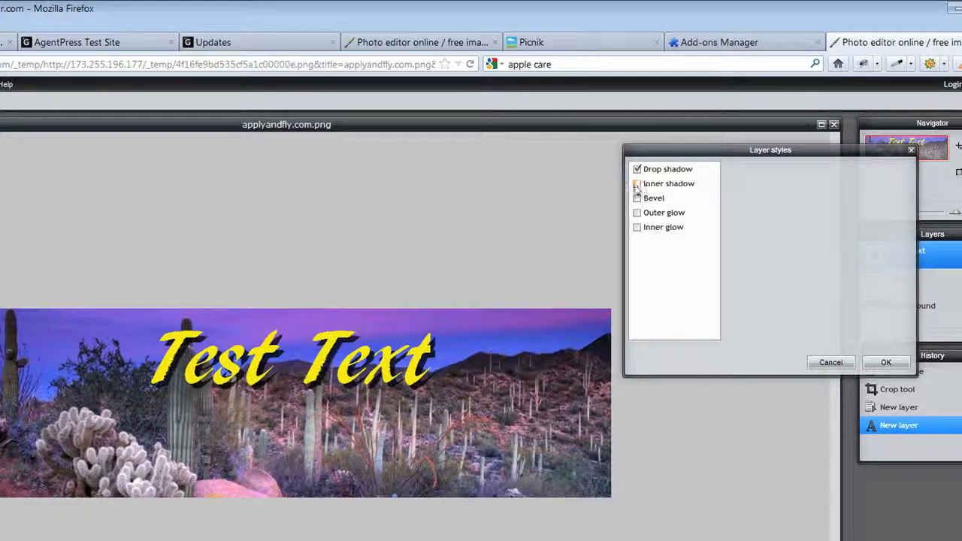
pyautogui.click(637, 184)
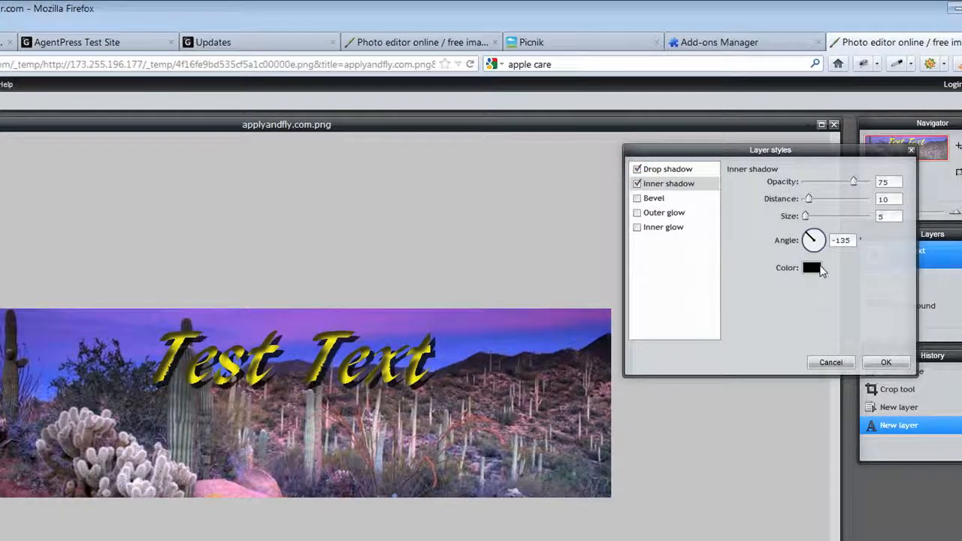
# - Change the inner shadow's color to red (de3a3a)
pyautogui.click(812, 268)
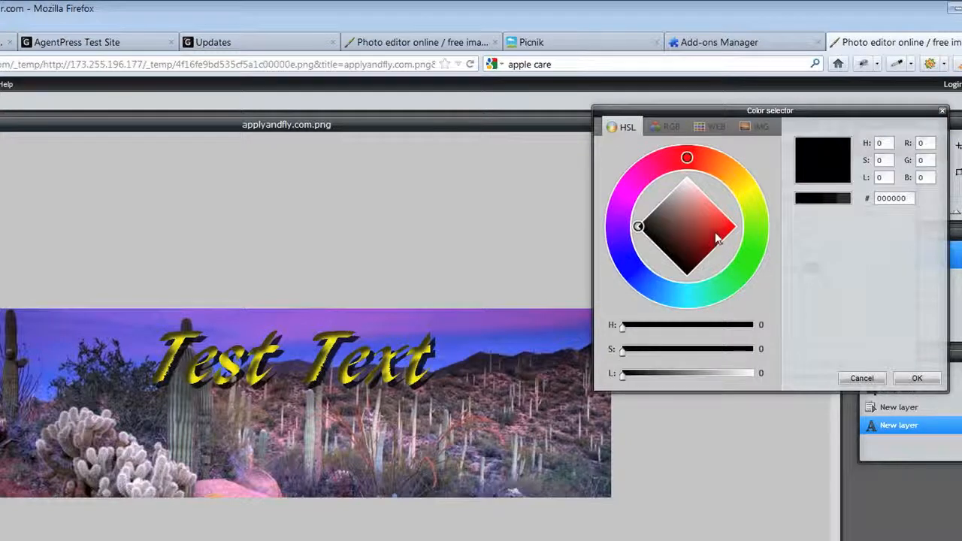
pyautogui.click(643, 280)
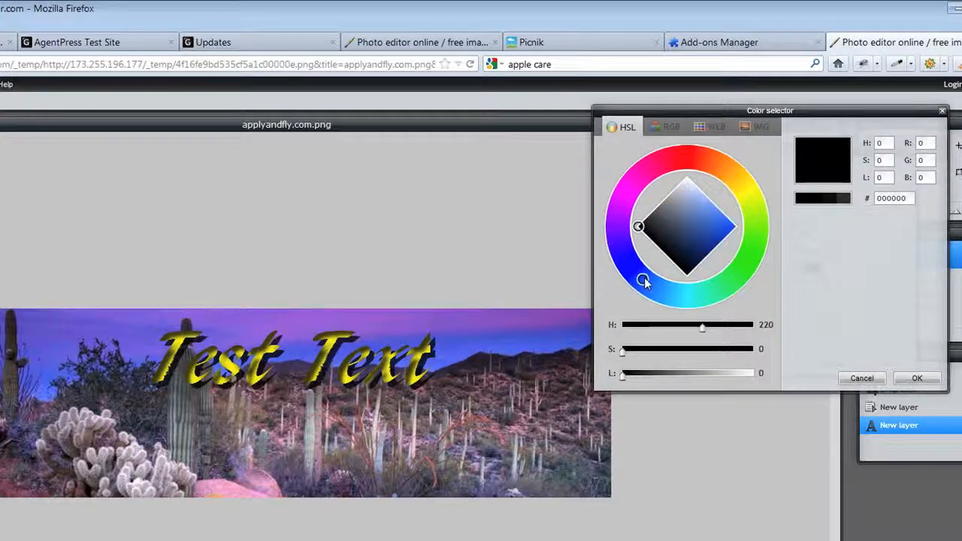
pyautogui.click(802, 160)
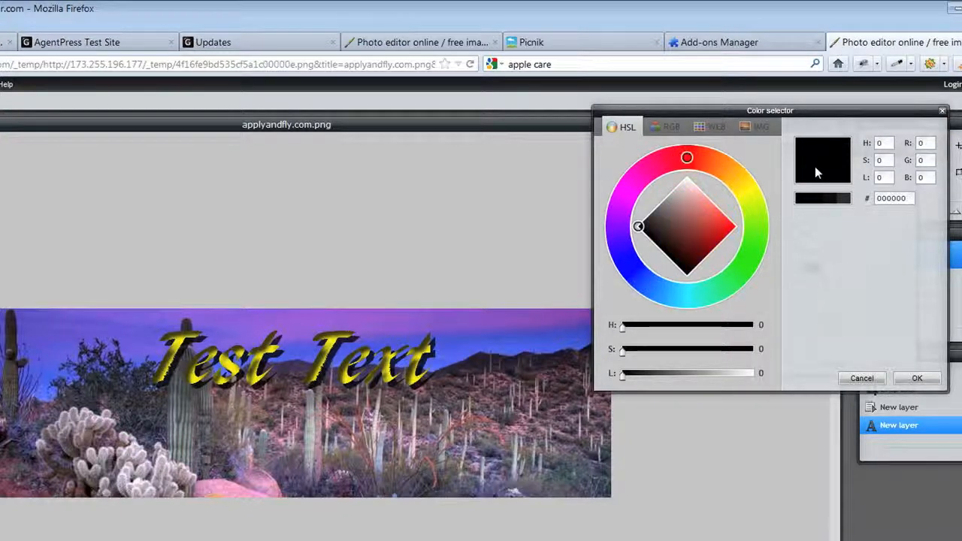
pyautogui.click(717, 220)
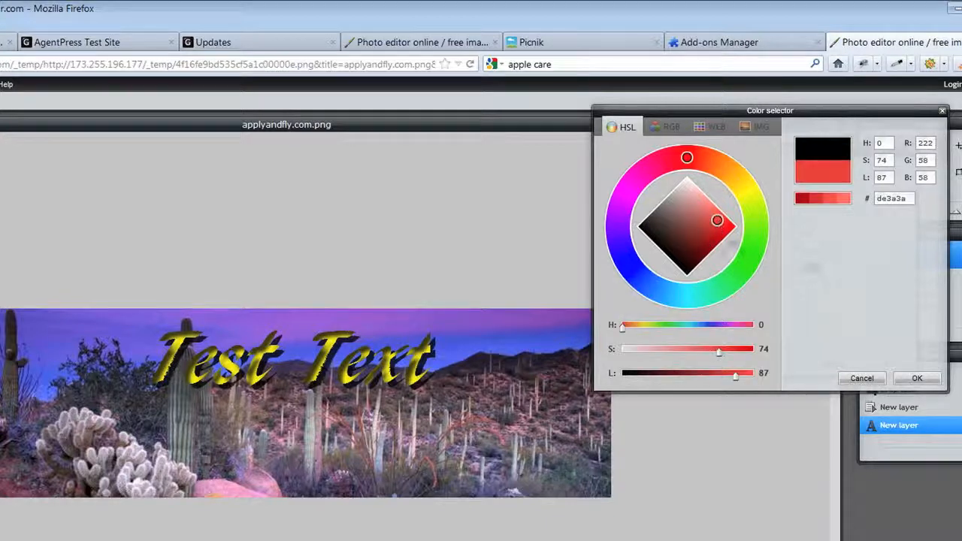
pyautogui.click(917, 380)
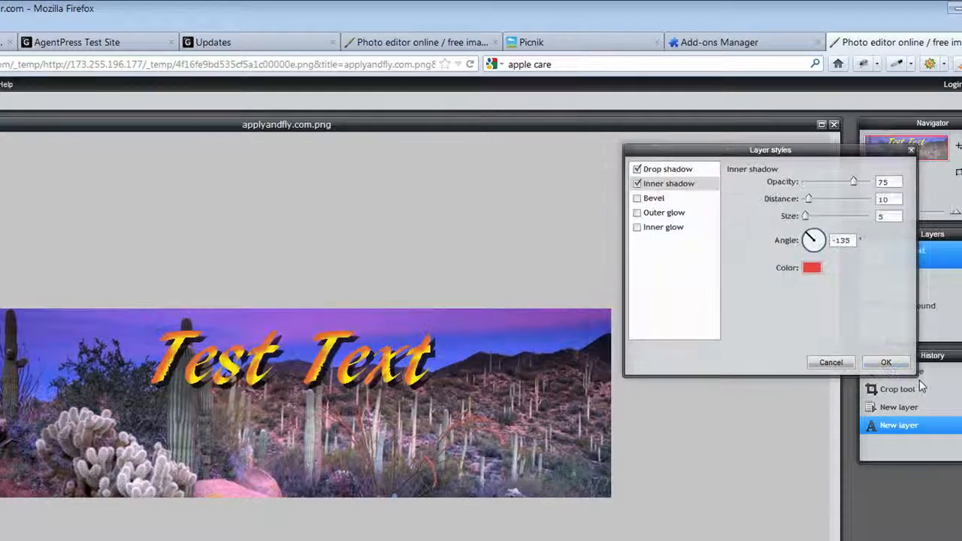
# - Enable the Bevel style on the text, and try the outer and inner glows, leaving both turned off
pyautogui.click(636, 199)
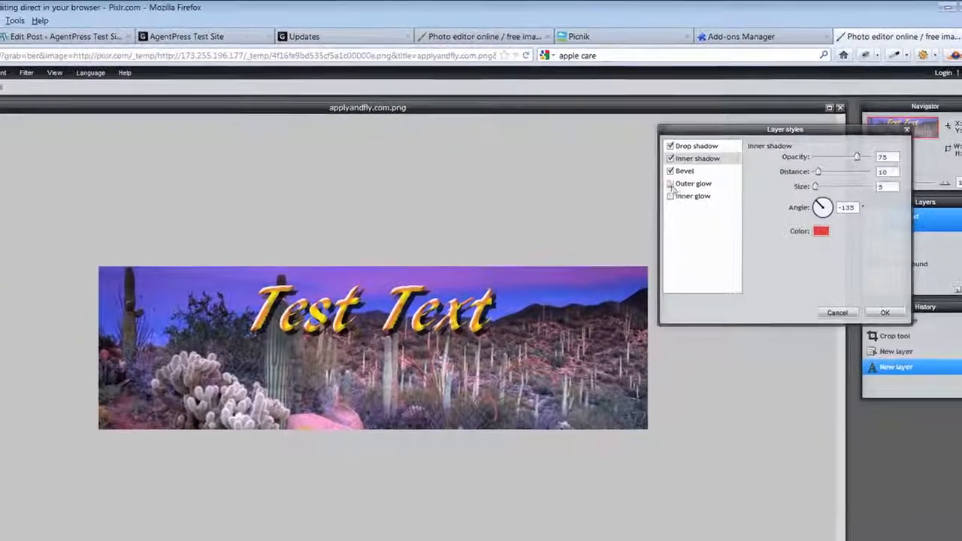
pyautogui.click(673, 194)
pyautogui.click(674, 195)
pyautogui.click(673, 182)
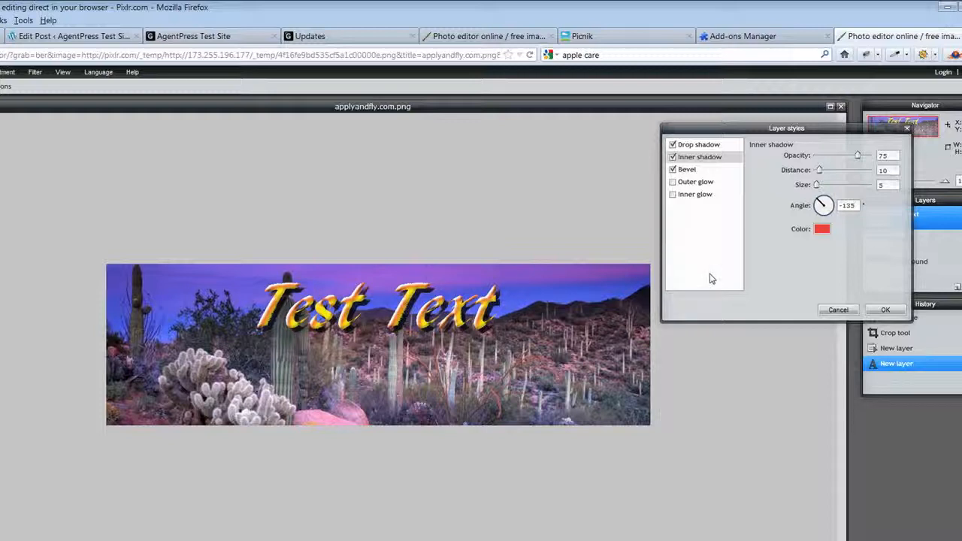
# - Apply the layer styles to the "Test Text" layer, and toggle that layer's visibility off and back on
pyautogui.click(883, 310)
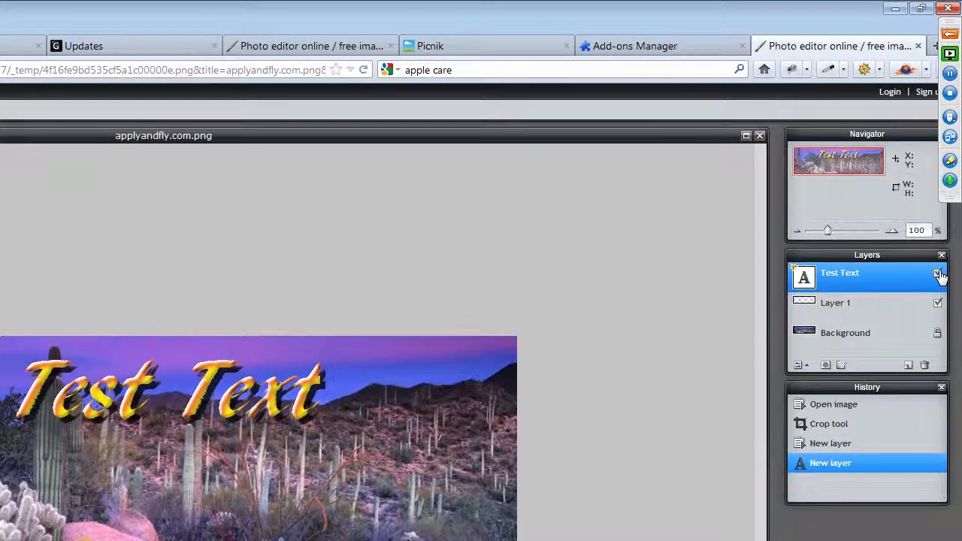
pyautogui.click(961, 230)
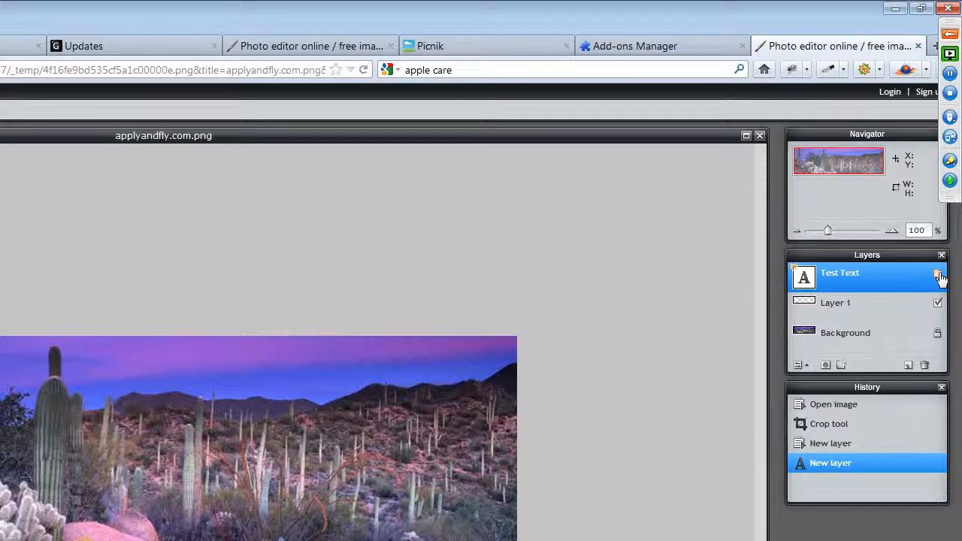
pyautogui.click(937, 275)
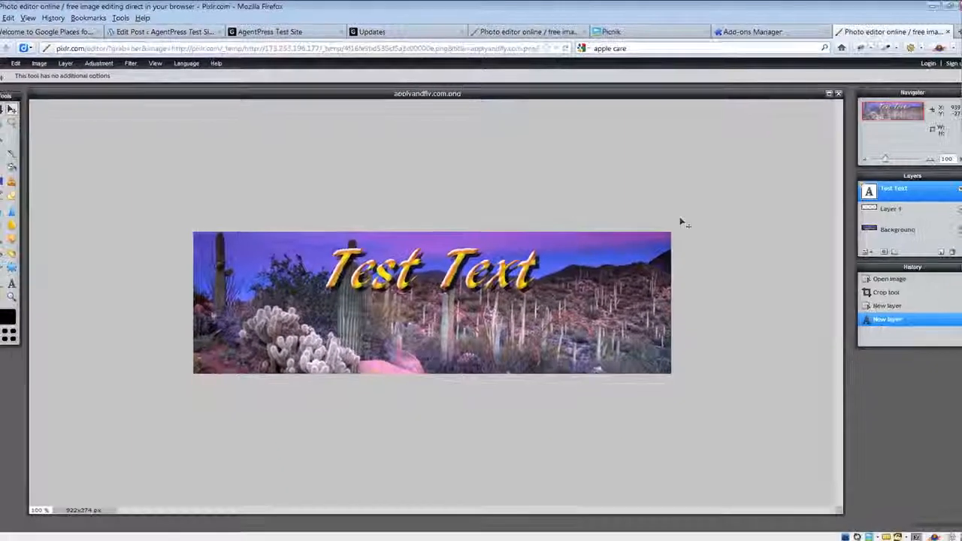
# - Add a new layer and place the text "get more info" on the banner with the Type tool
pyautogui.click(941, 253)
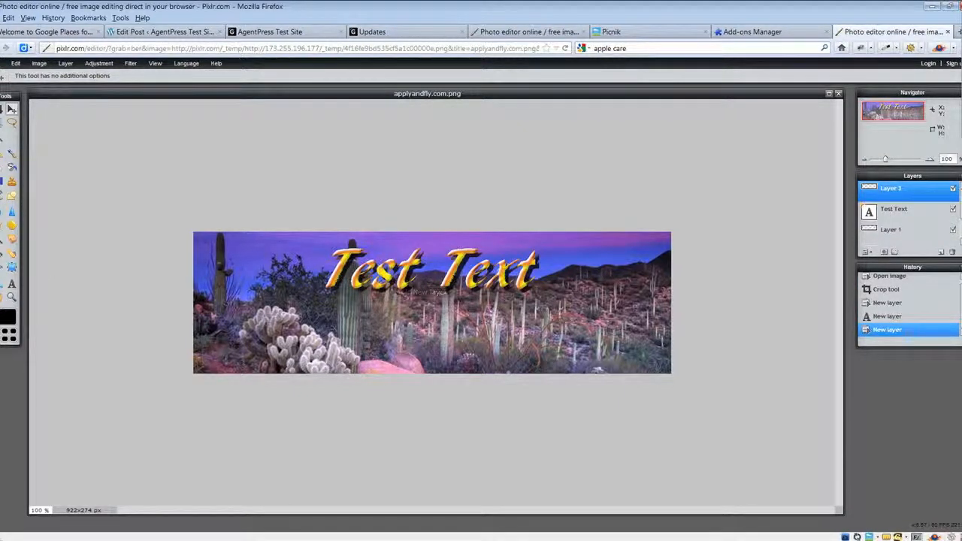
pyautogui.click(11, 284)
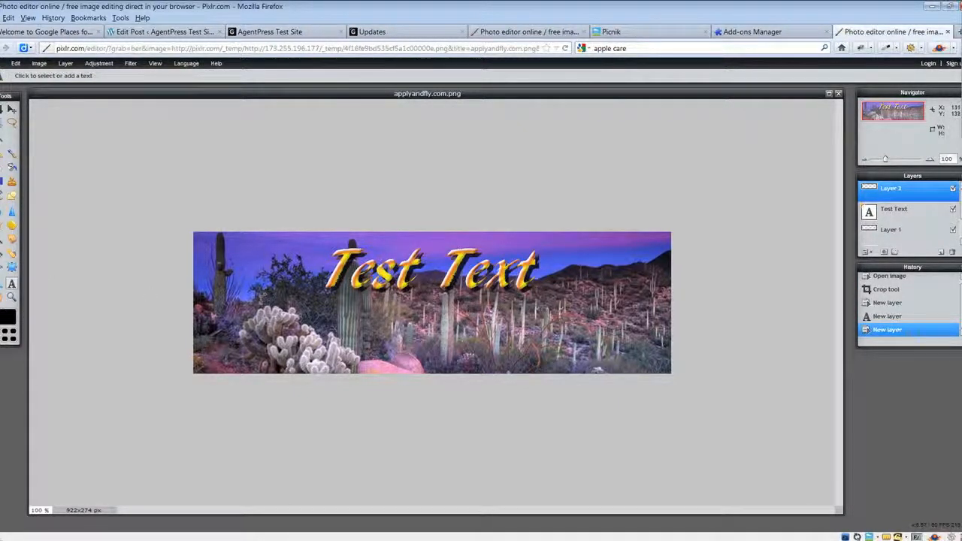
pyautogui.click(281, 301)
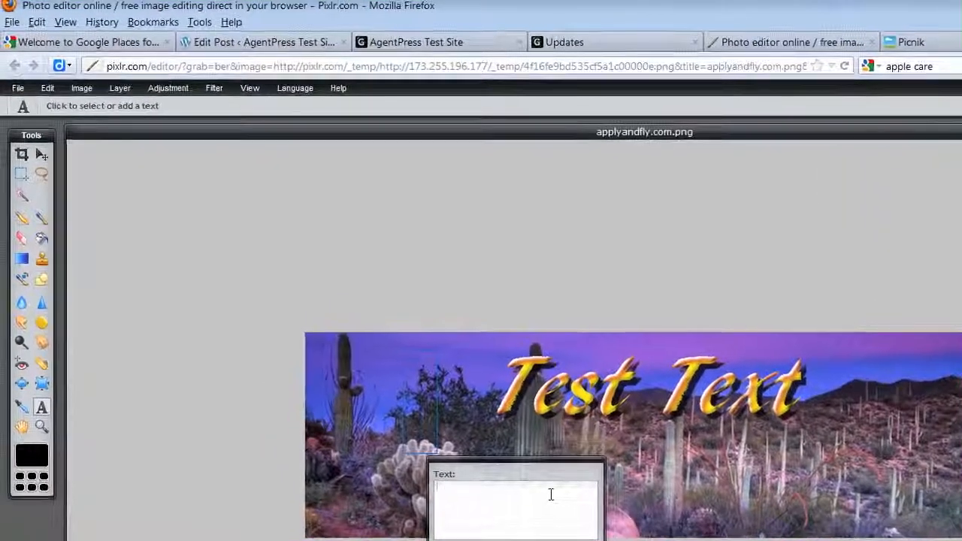
pyautogui.write('gat more inf')
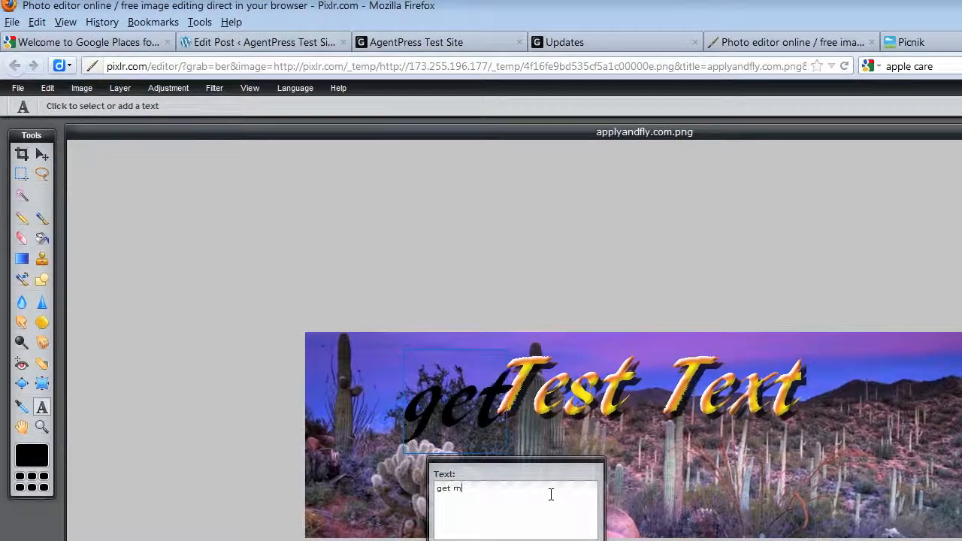
pyautogui.write('ore info')
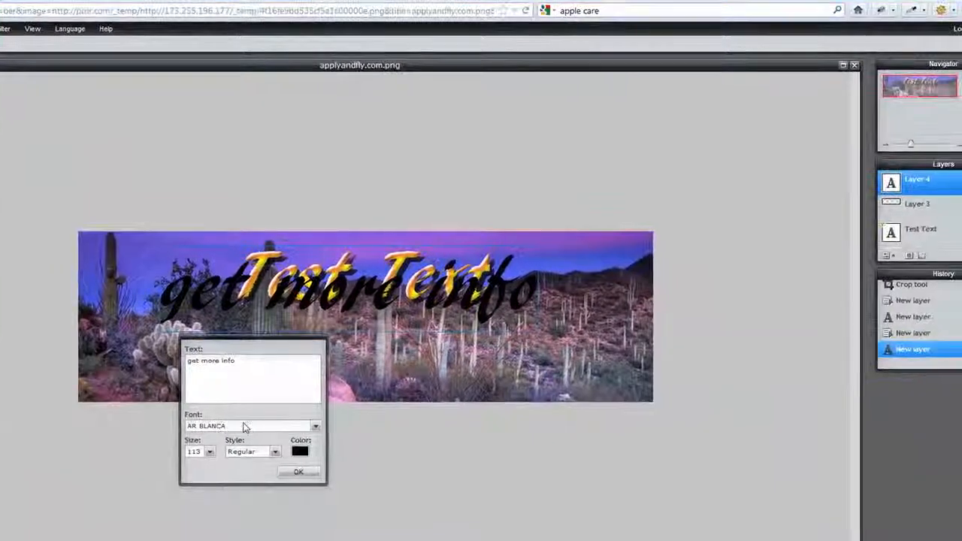
# - Set the "get more info" text to the Brushed font in yellow (e8e520) and apply it
pyautogui.click(316, 427)
pyautogui.scroll(-5, 270, 474)
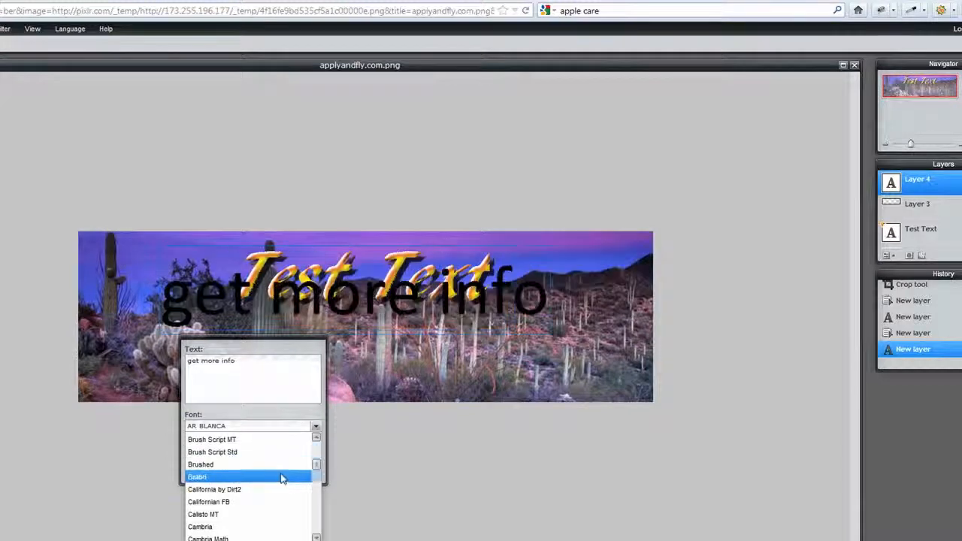
pyautogui.click(278, 465)
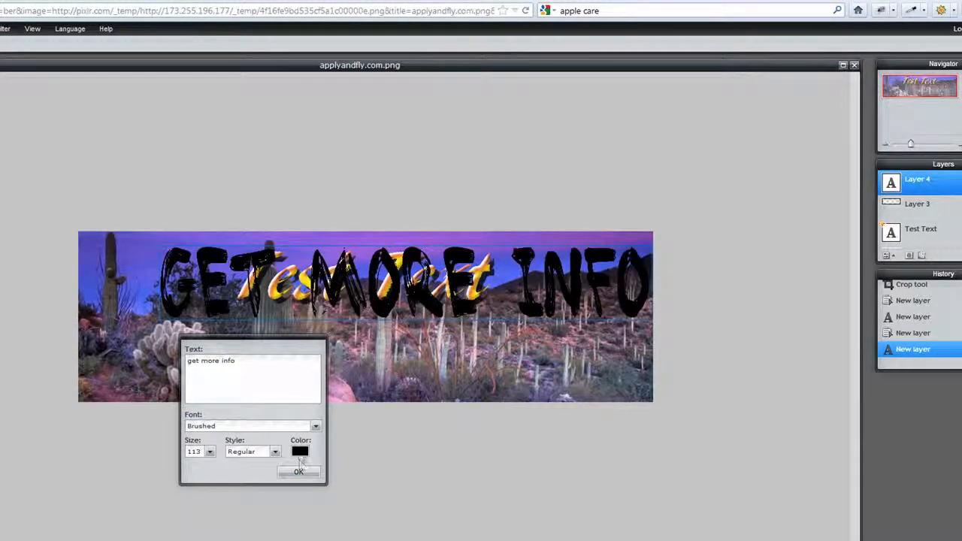
pyautogui.click(300, 453)
pyautogui.click(775, 126)
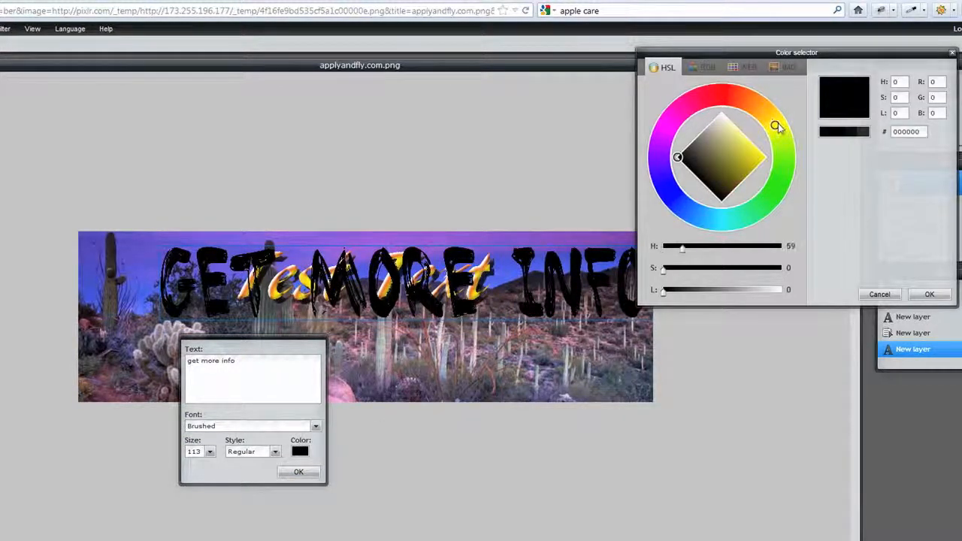
pyautogui.click(761, 150)
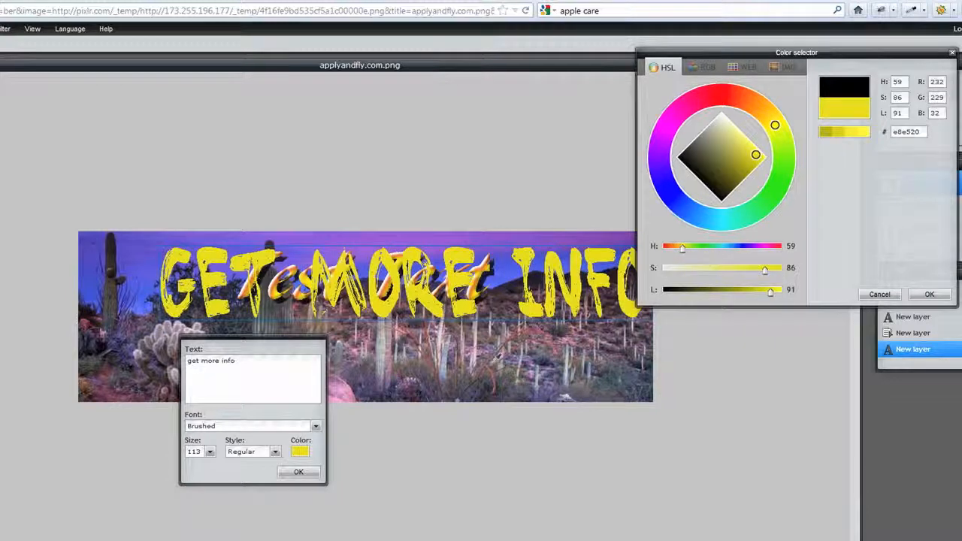
pyautogui.click(929, 293)
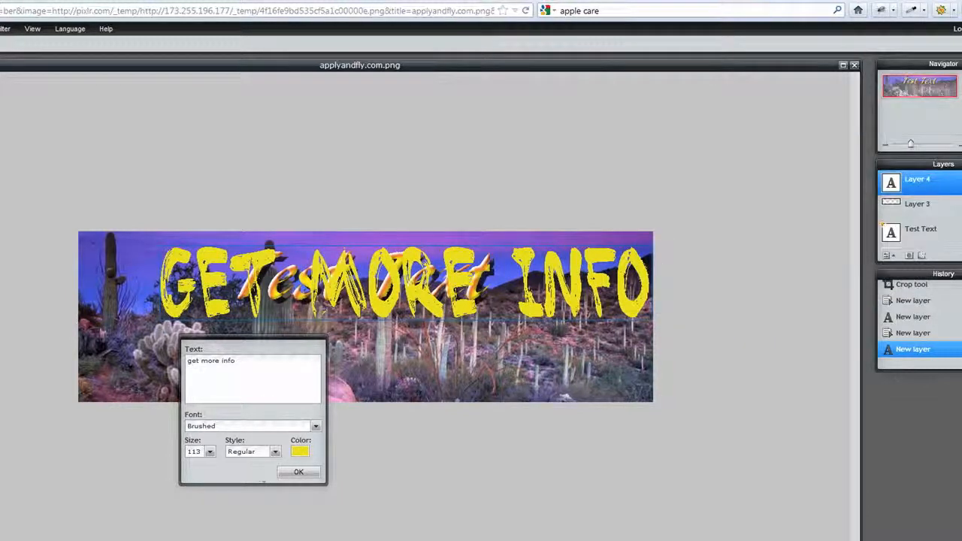
pyautogui.click(314, 472)
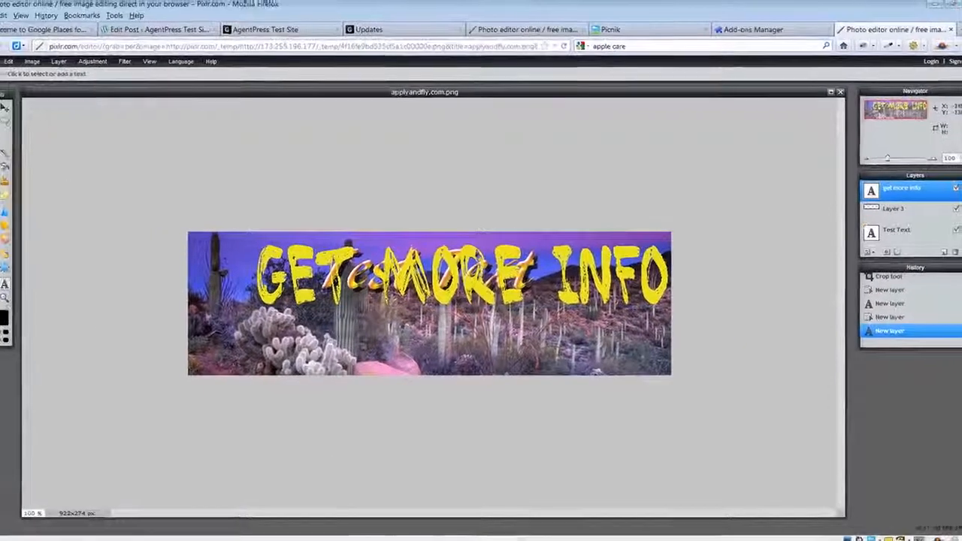
# - Nudge the "get more info" layer down below "Test Text" and slightly to the left with the Move tool
pyautogui.click(12, 109)
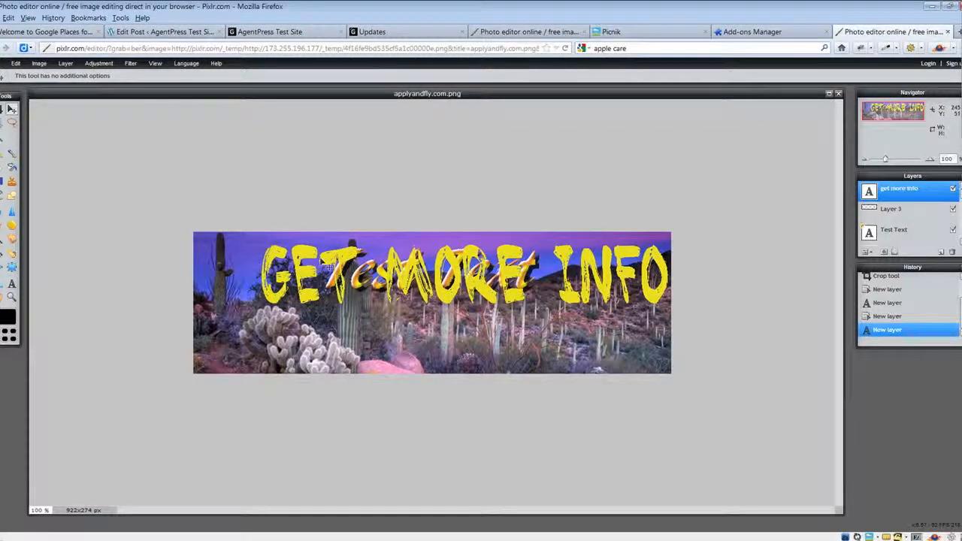
pyautogui.hotkey('shift', 'Down')
pyautogui.hotkey('shift', 'Down')
pyautogui.hotkey('shift', 'Down')
pyautogui.hotkey('shift', 'Down')
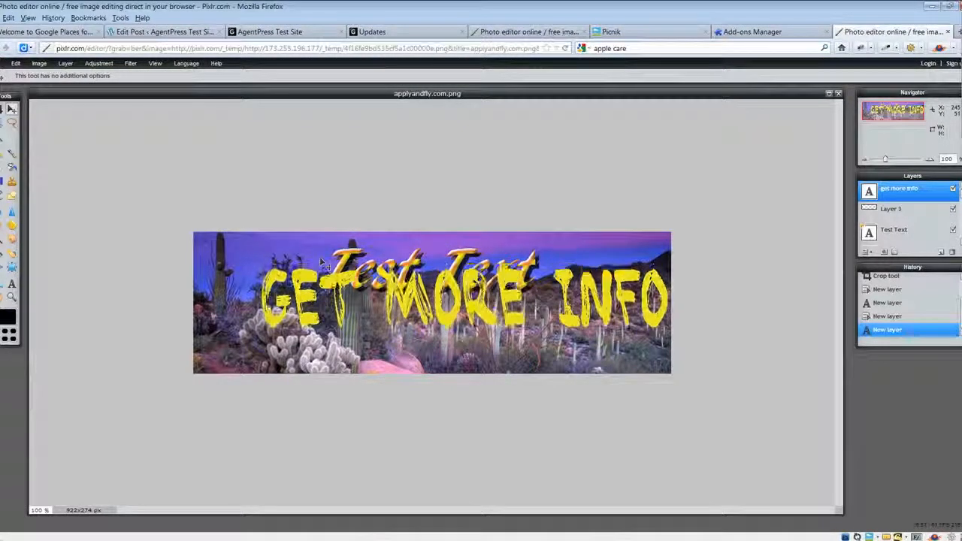
pyautogui.hotkey('shift', 'Down')
pyautogui.hotkey('shift', 'Down')
pyautogui.hotkey('shift', 'Down')
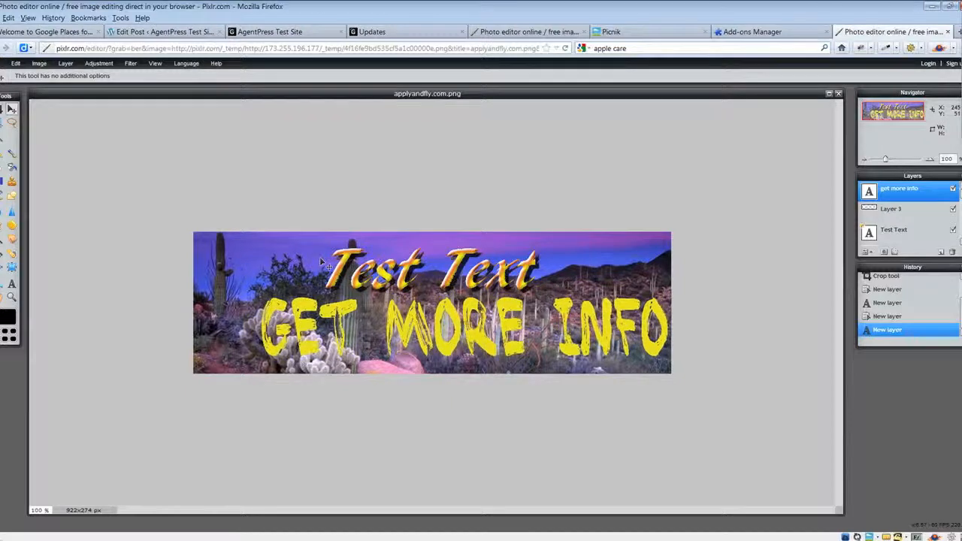
pyautogui.hotkey('shift', 'Left')
pyautogui.hotkey('shift', 'Left')
pyautogui.hotkey('shift', 'Left')
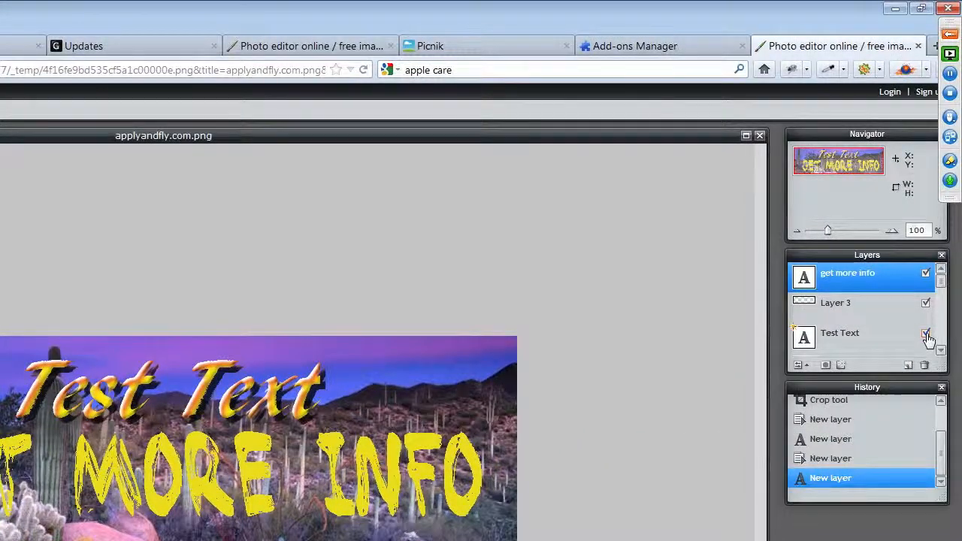
# - Check the "Test Text" and "get more info" layers by toggling each one's visibility off and back on
pyautogui.click(926, 333)
pyautogui.click(926, 333)
pyautogui.click(926, 275)
pyautogui.click(926, 275)
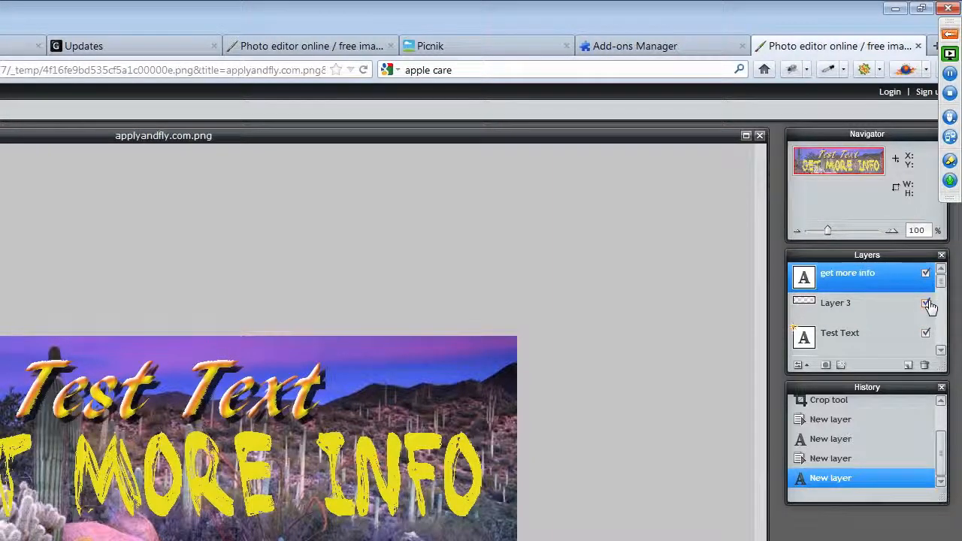
# - Unlock the Background layer, and toggle its visibility off and back on
pyautogui.moveTo(940, 280); pyautogui.dragTo(928, 342)
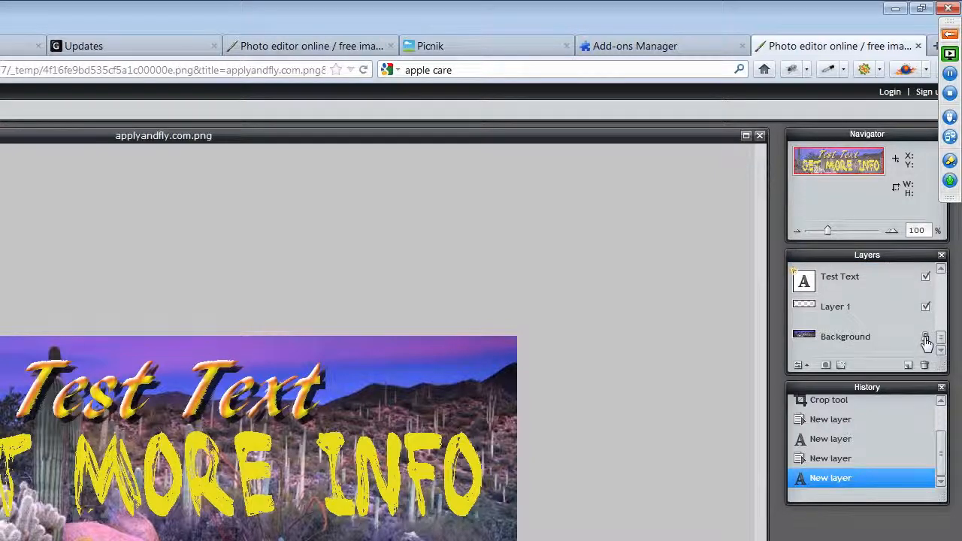
pyautogui.click(925, 340)
pyautogui.doubleClick(926, 339)
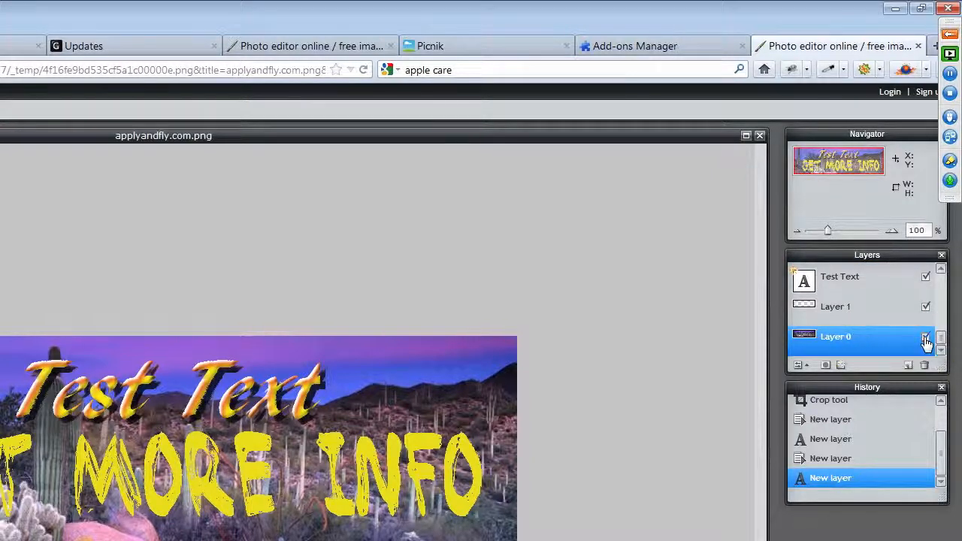
pyautogui.click(925, 340)
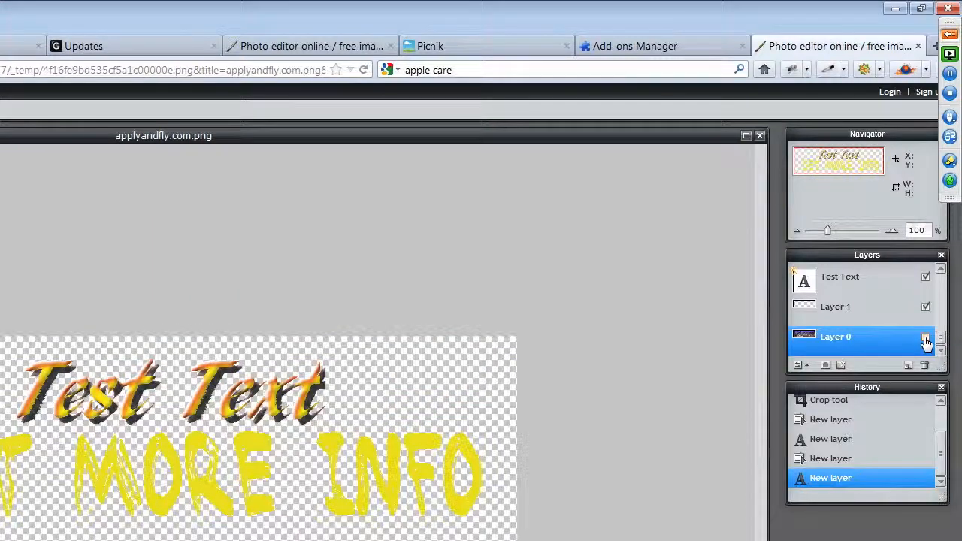
pyautogui.click(925, 339)
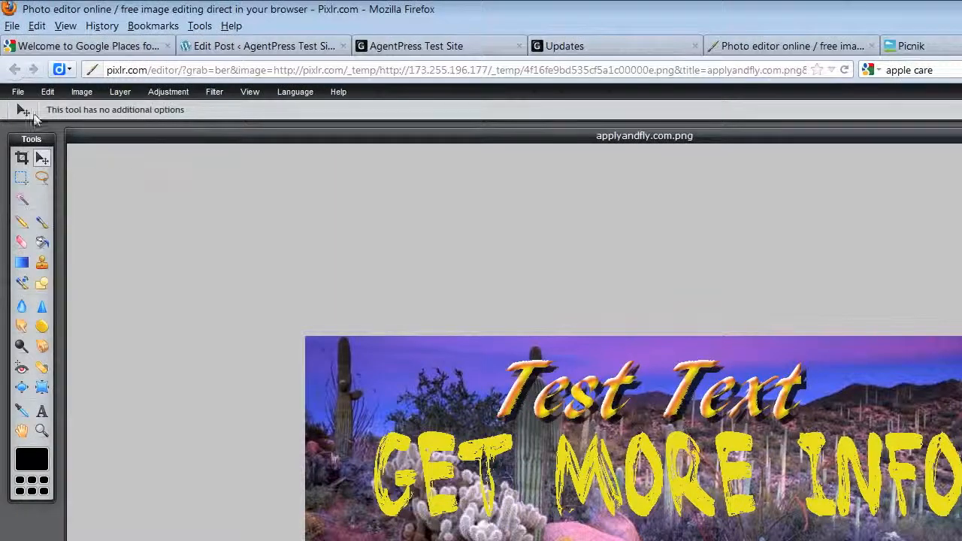
# - Try the PXD (Layered Pixlr image) format in the banner's save options and close them without saving
pyautogui.click(18, 94)
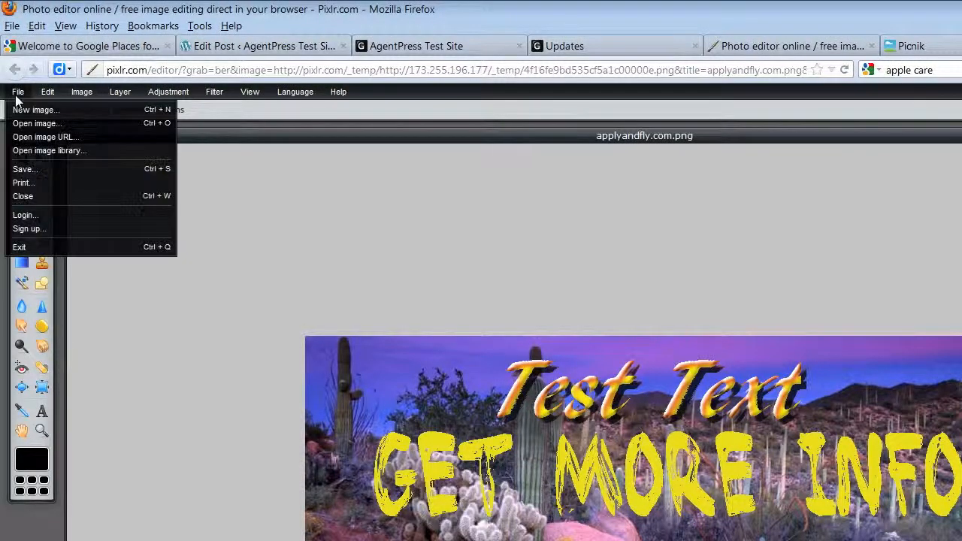
pyautogui.click(62, 168)
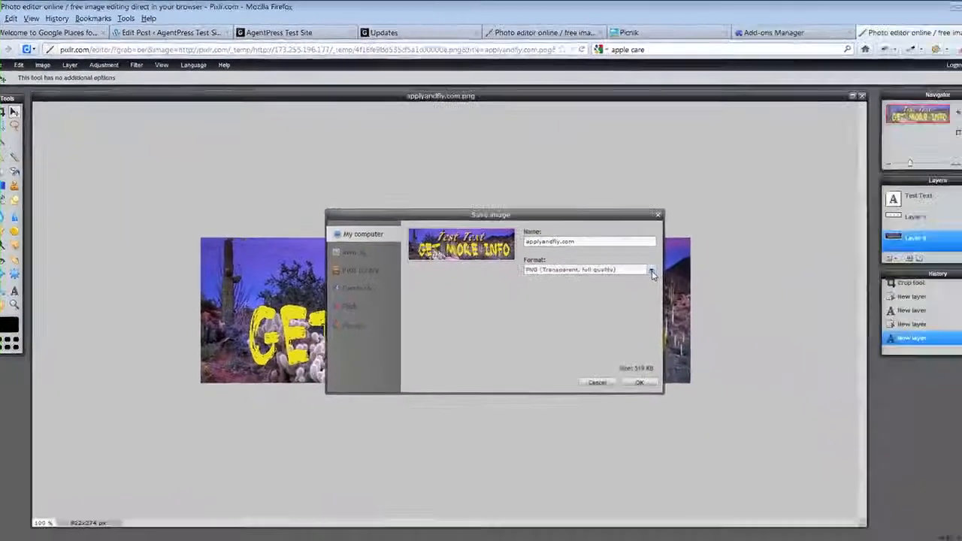
pyautogui.click(870, 354)
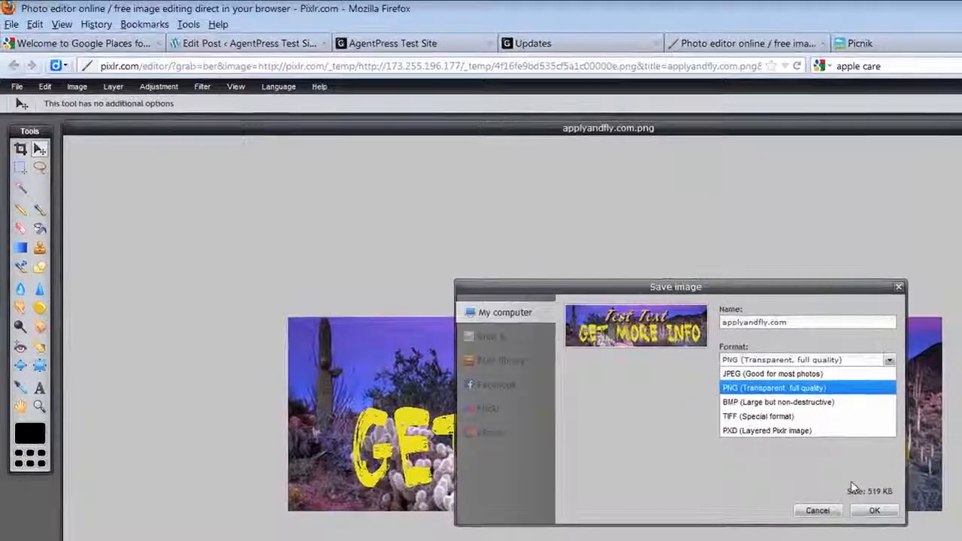
pyautogui.click(813, 430)
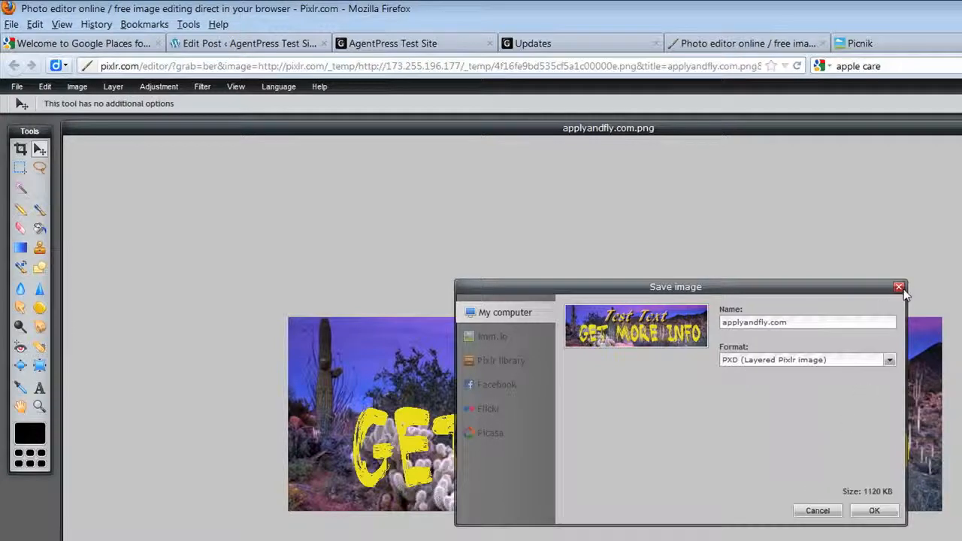
pyautogui.click(898, 289)
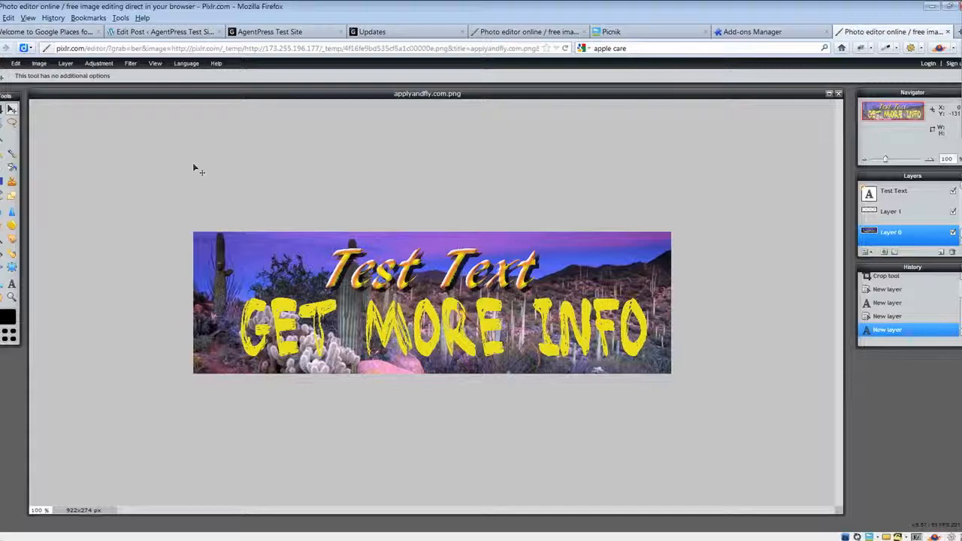
# - Search the Firefox add-ons for "picnik", and look through the installed extensions and the featured add-ons
pyautogui.click(633, 37)
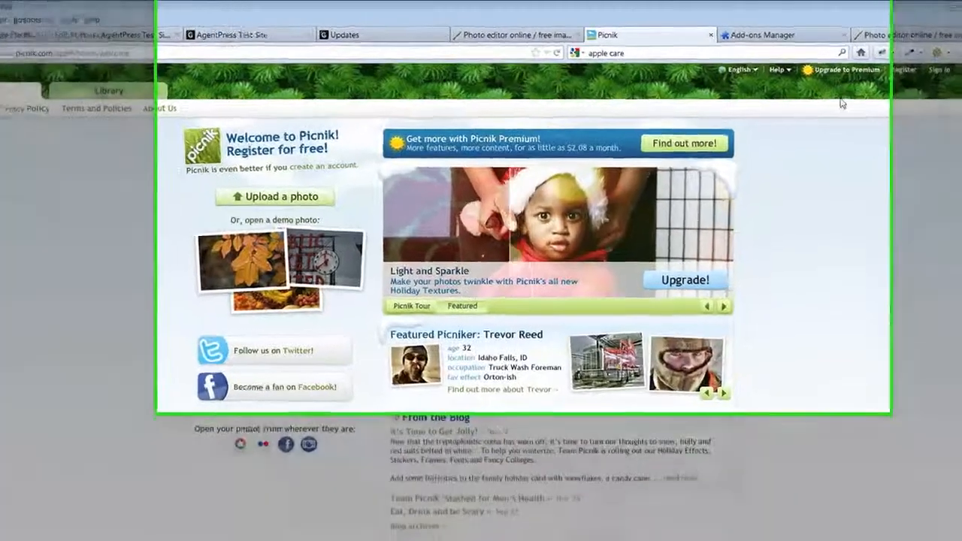
pyautogui.click(783, 35)
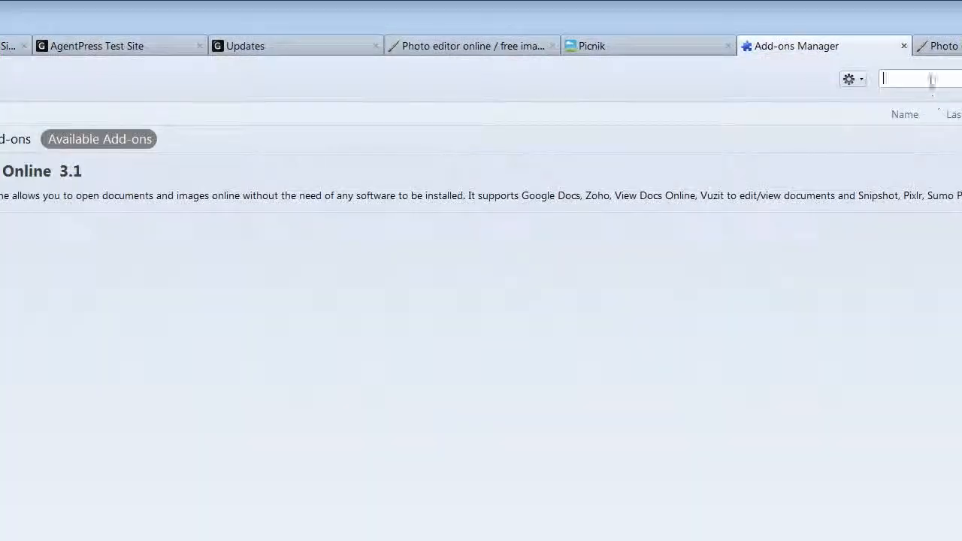
pyautogui.write('picnik')
pyautogui.press('Return')
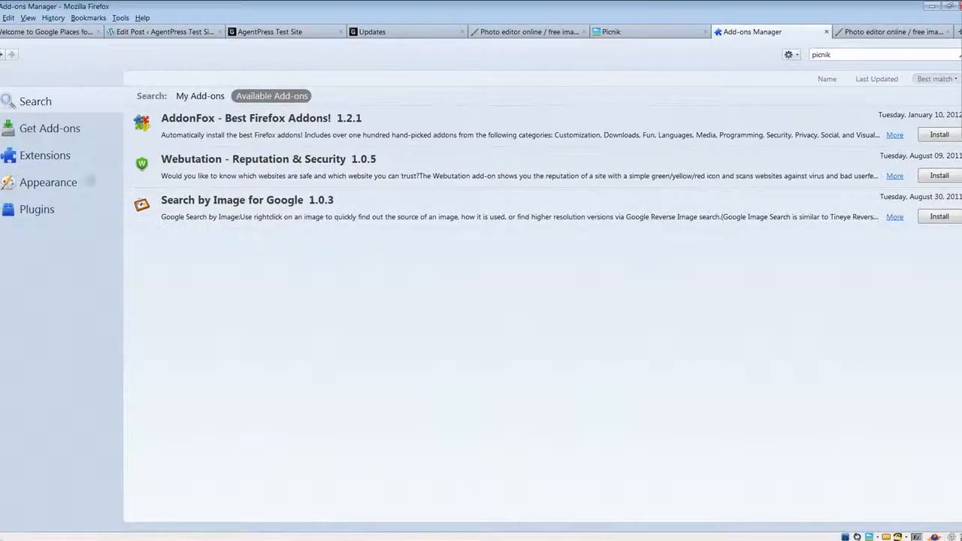
pyautogui.click(66, 156)
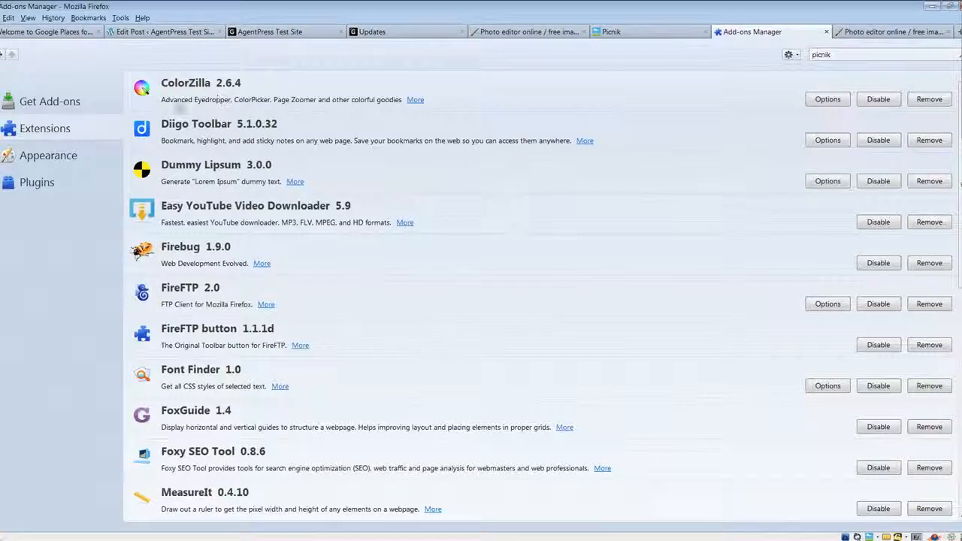
pyautogui.click(67, 103)
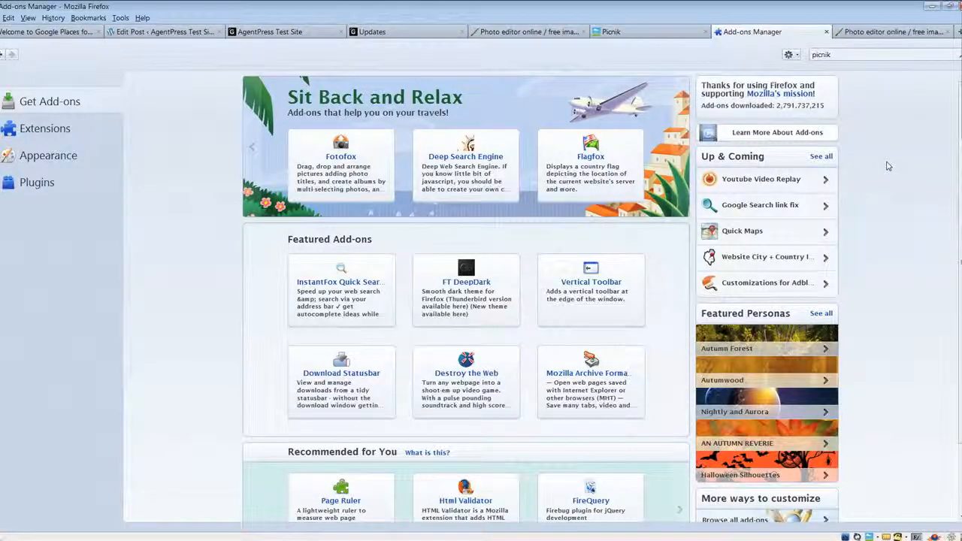
# - Search the web for "picnik addon for firefox download" in a new tab and open the Picnik page on Mozilla's add-ons site
pyautogui.hotkey('ctrl', 't')
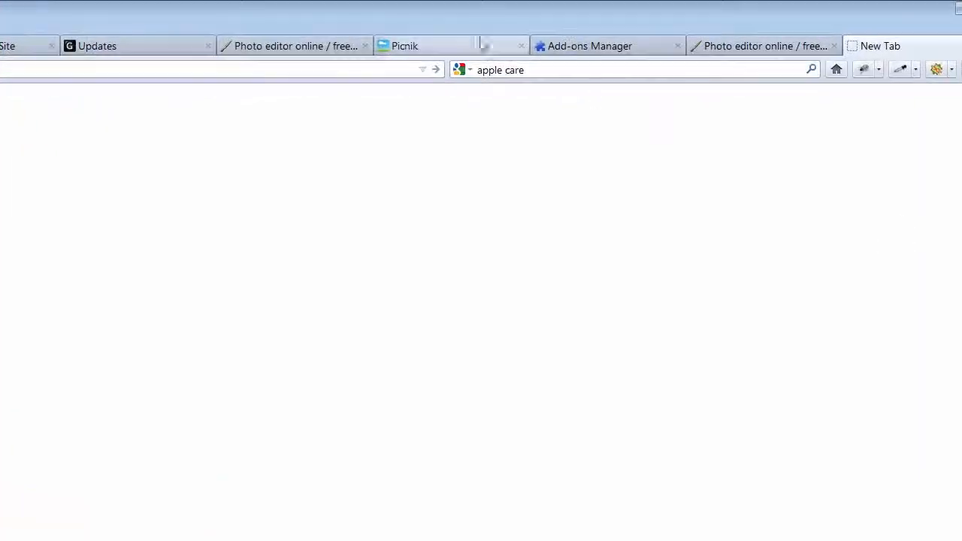
pyautogui.click(556, 67)
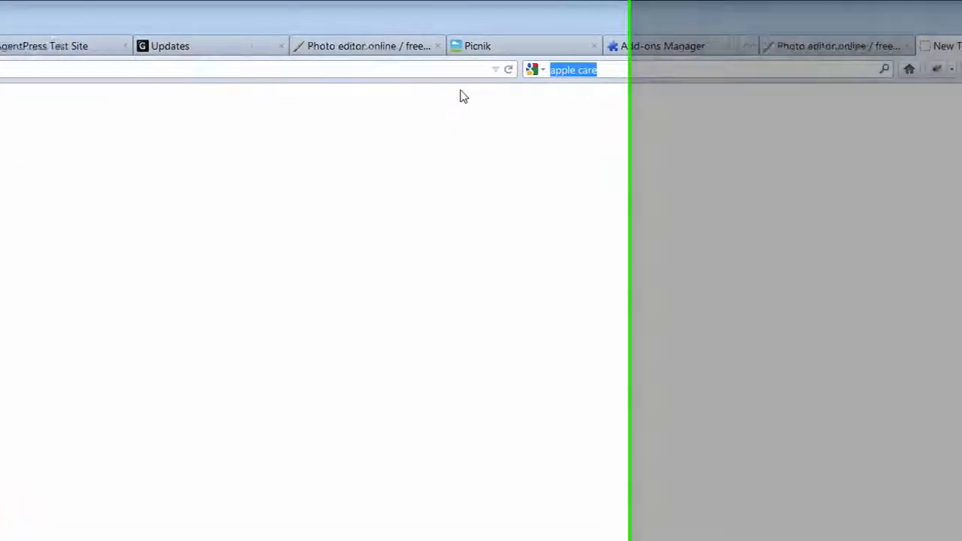
pyautogui.write('pi')
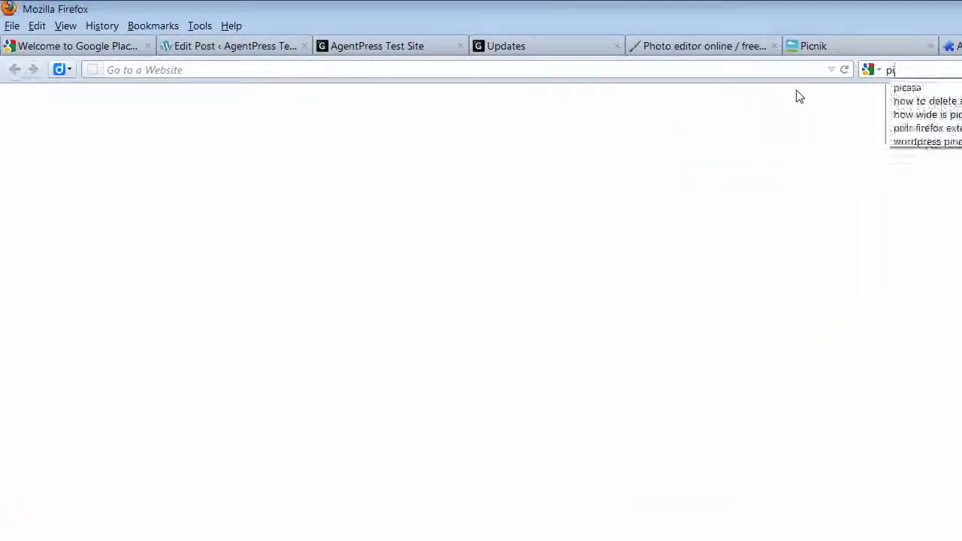
pyautogui.write('cnik')
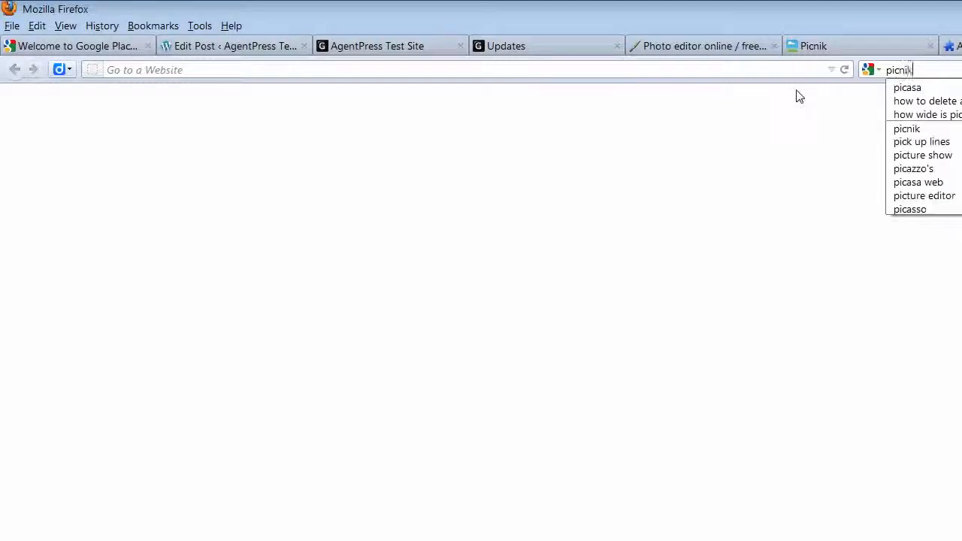
pyautogui.write(' addon for')
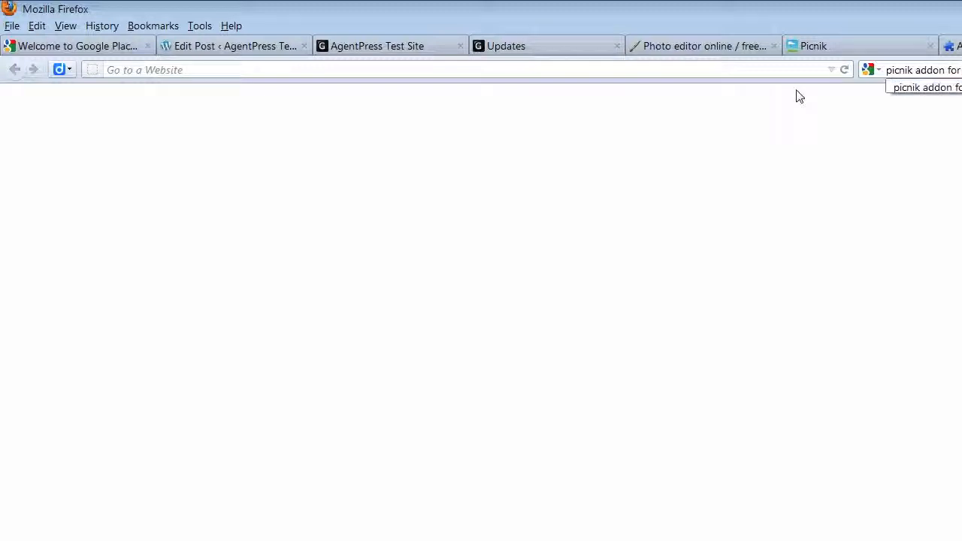
pyautogui.press('Return')
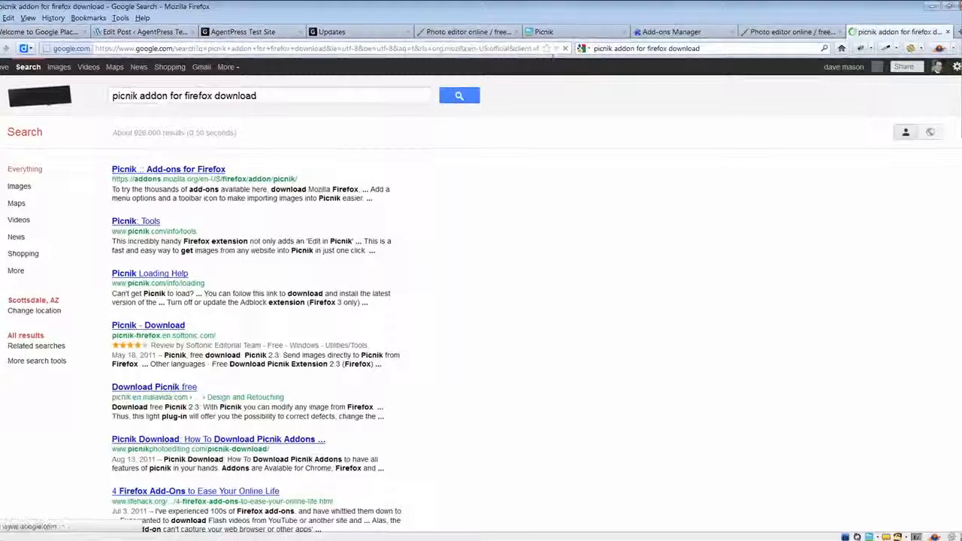
pyautogui.click(182, 170)
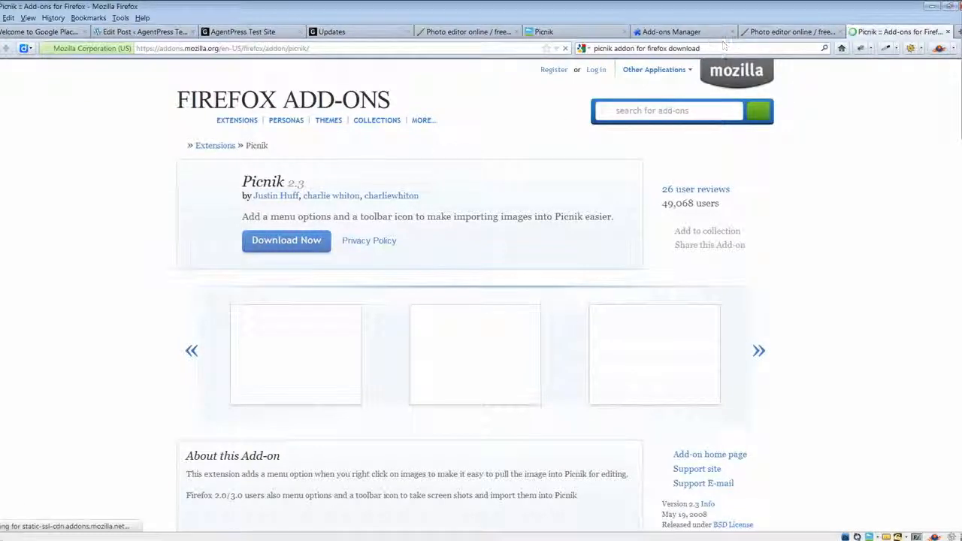
# - Search the web for "pixlr addon for firefox download" and open the Pixlr Grabber page on Mozilla's add-ons site
pyautogui.moveTo(614, 48); pyautogui.dragTo(563, 50)
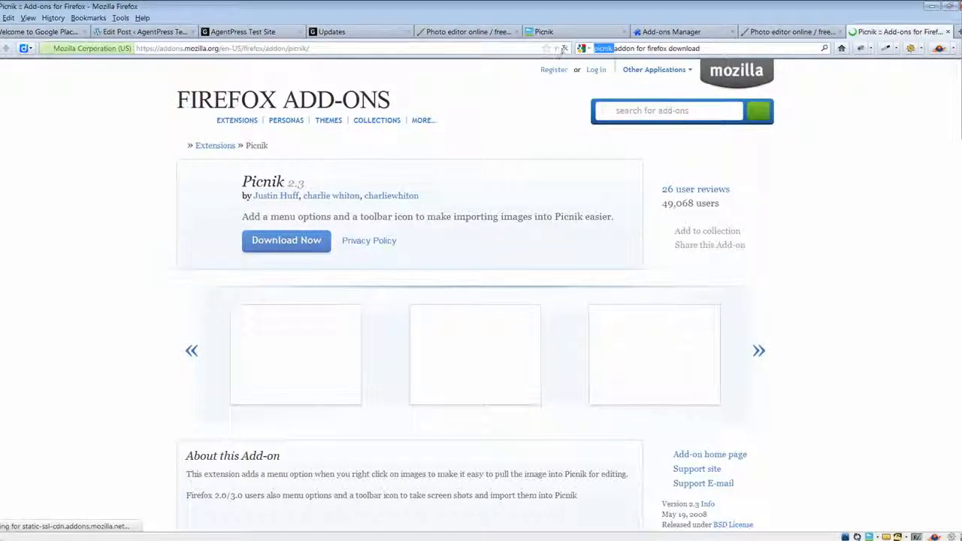
pyautogui.write('pixlr')
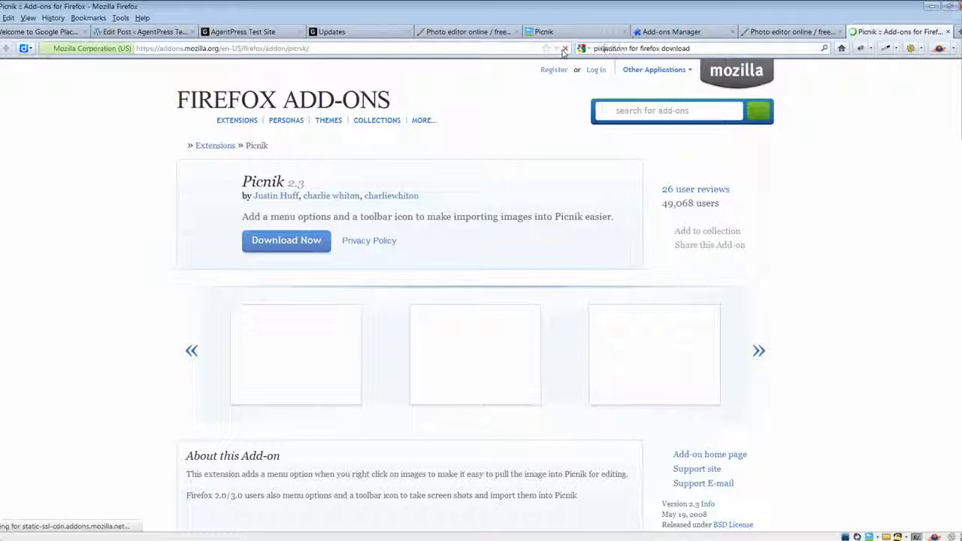
pyautogui.press('Return')
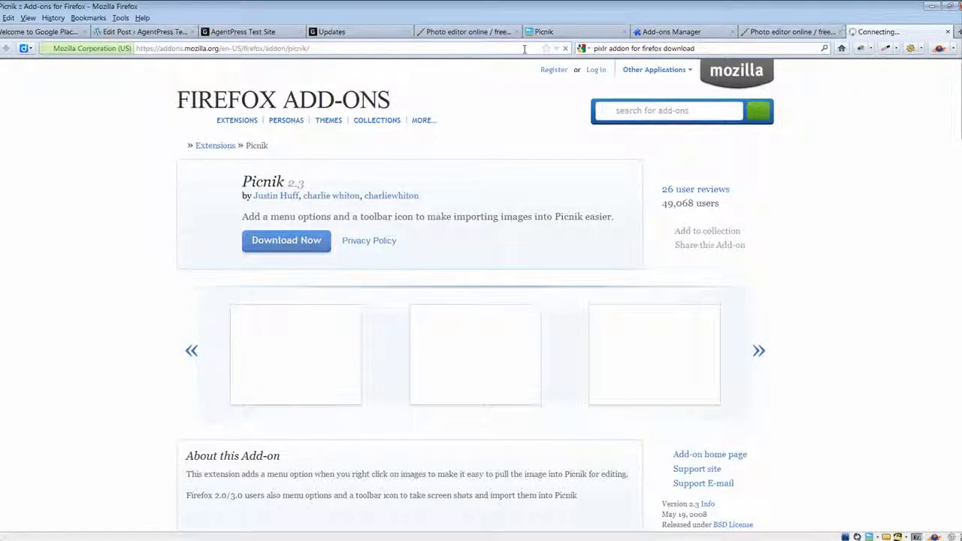
pyautogui.click(706, 45)
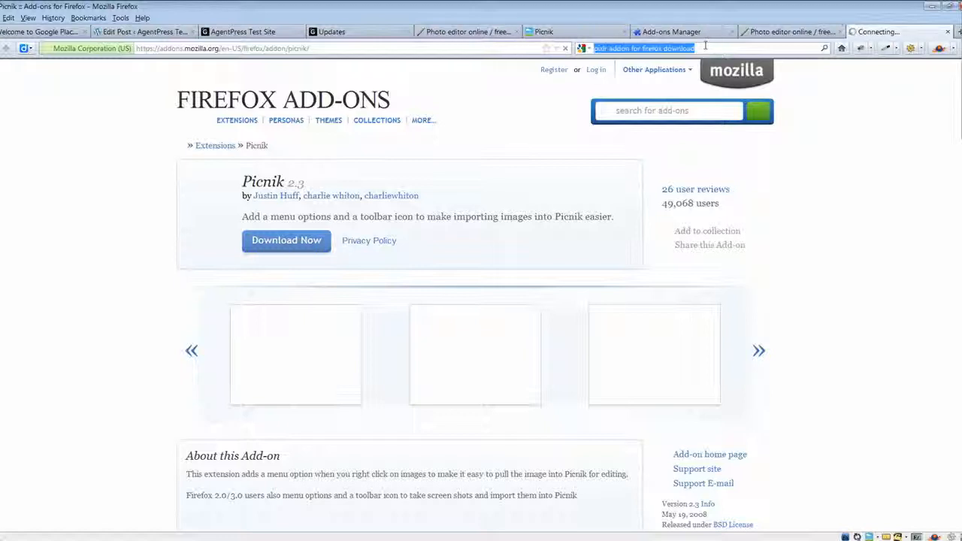
pyautogui.click(705, 46)
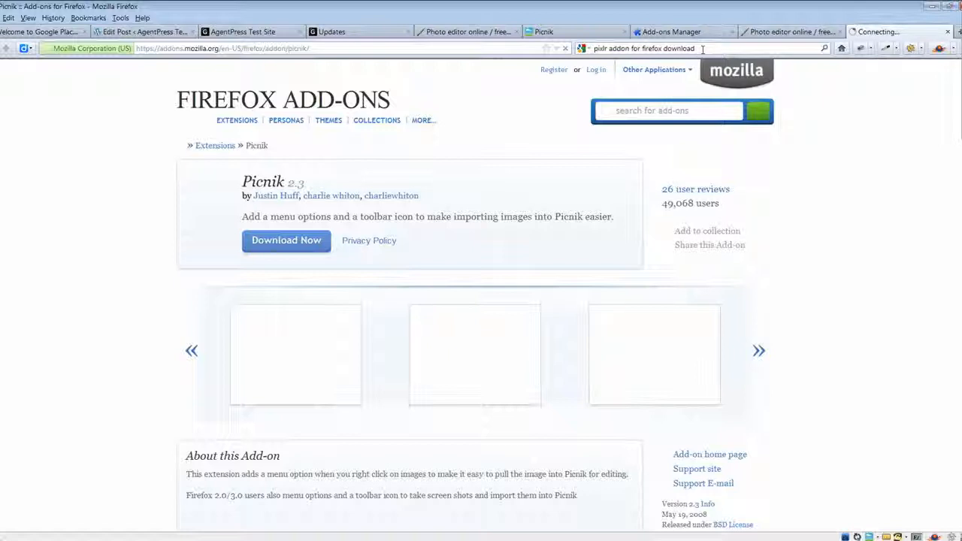
pyautogui.click(702, 49)
pyautogui.click(702, 49)
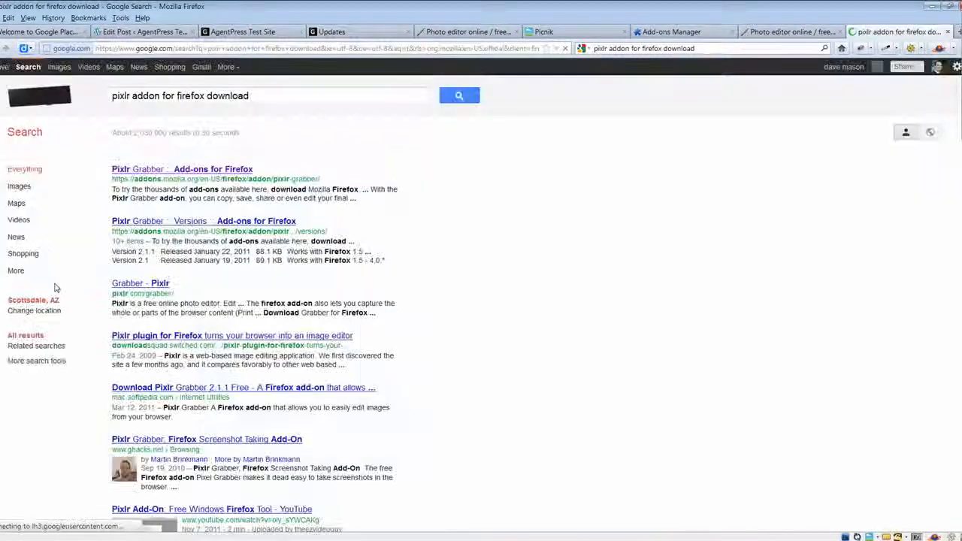
pyautogui.click(161, 171)
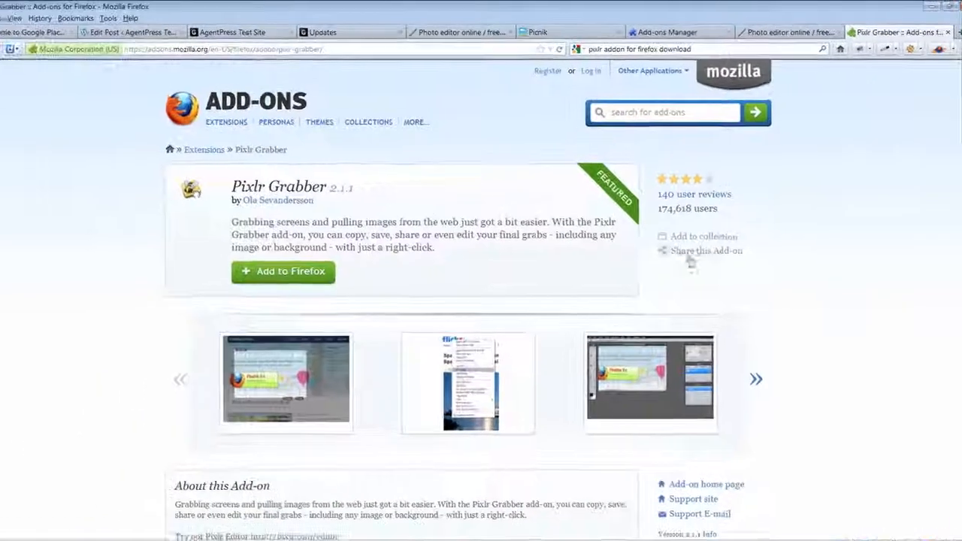
# - Try to send the visible part of the AgentPress Test Site home page to Picnik
pyautogui.click(260, 33)
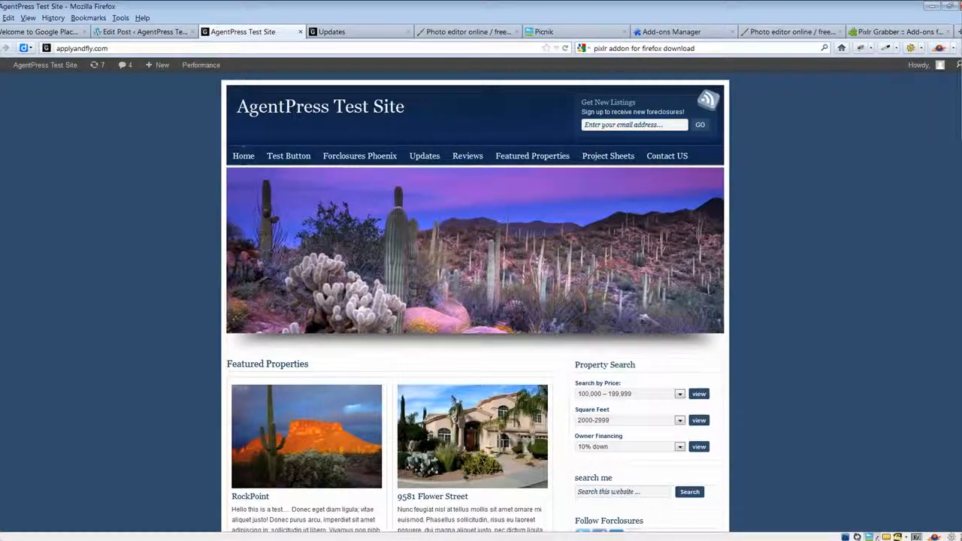
pyautogui.click(876, 536)
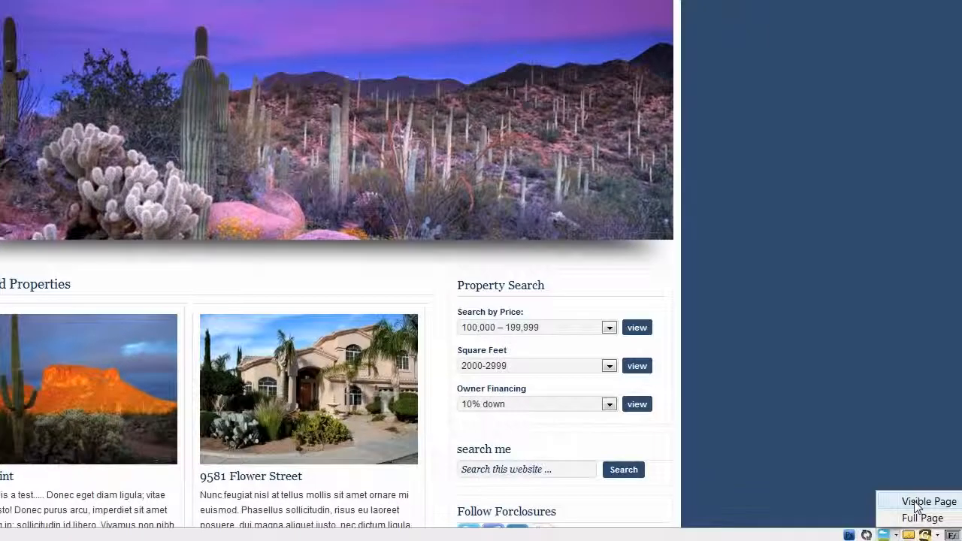
pyautogui.click(917, 503)
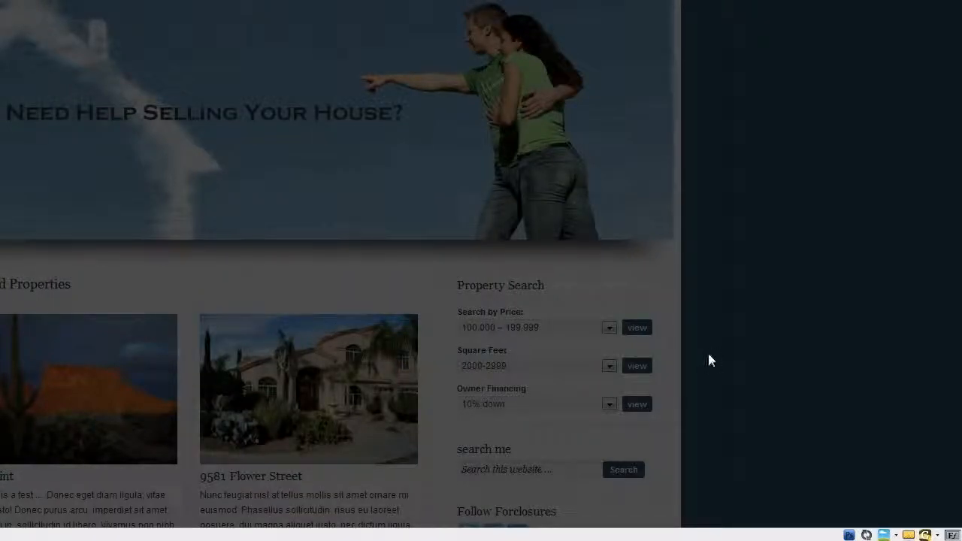
pyautogui.click(884, 535)
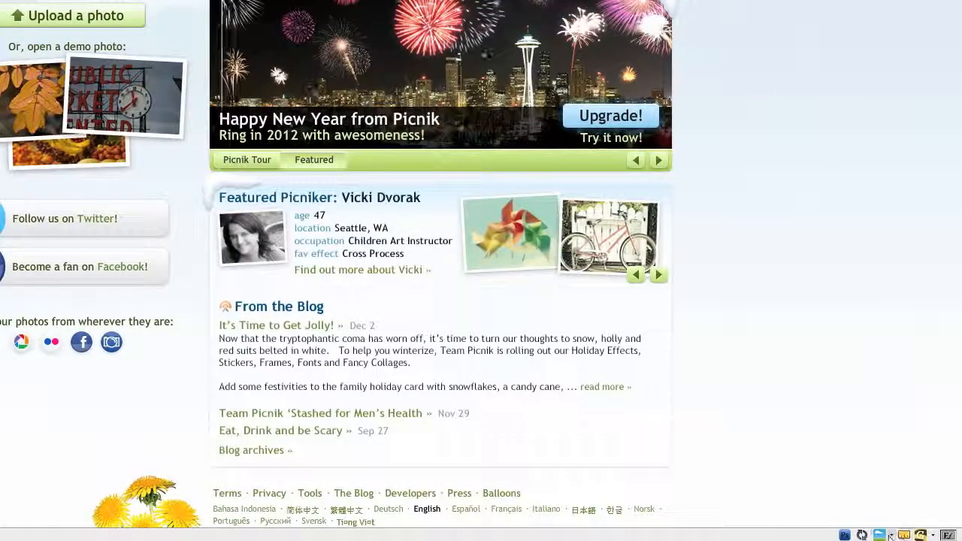
pyautogui.click(920, 535)
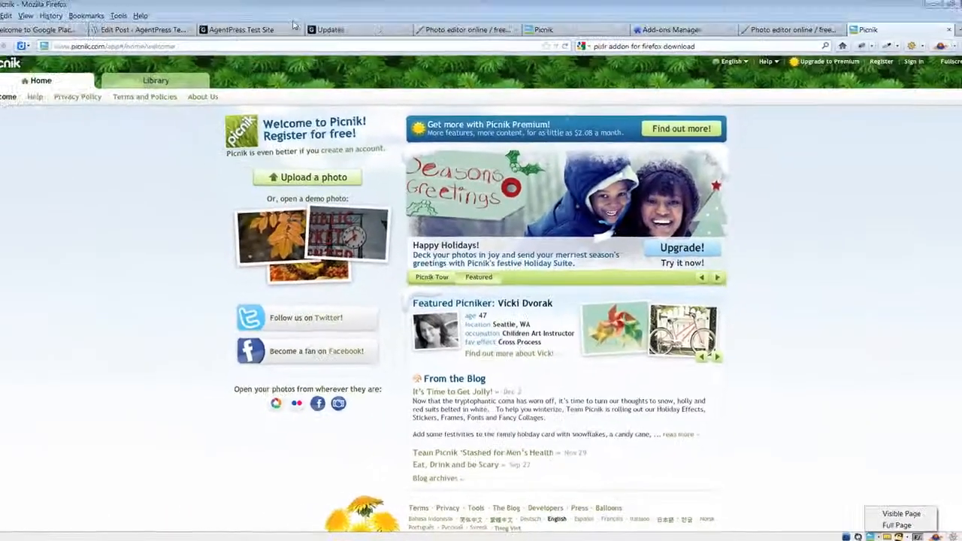
pyautogui.click(911, 519)
# - Check the AgentPress Test Site page again and close both open Picnik pages
pyautogui.click(272, 33)
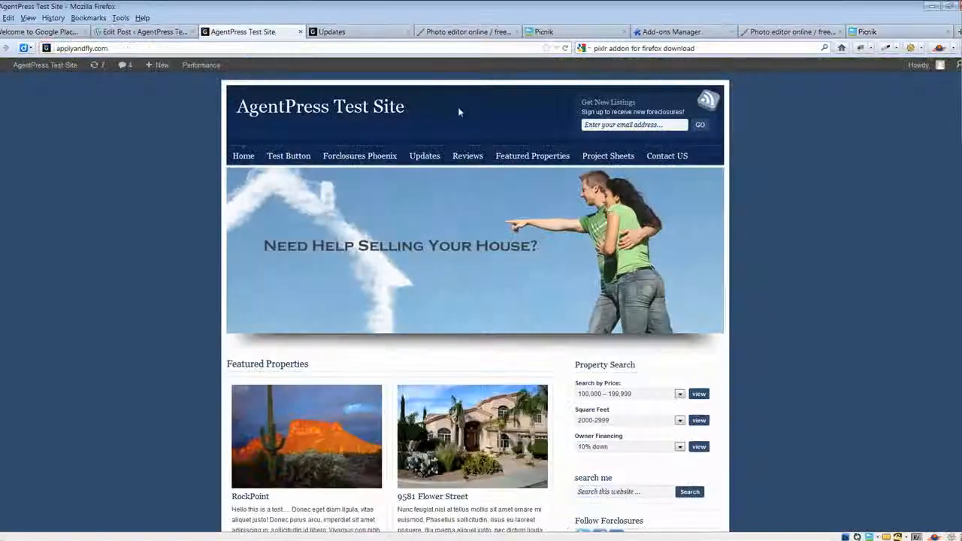
pyautogui.click(556, 31)
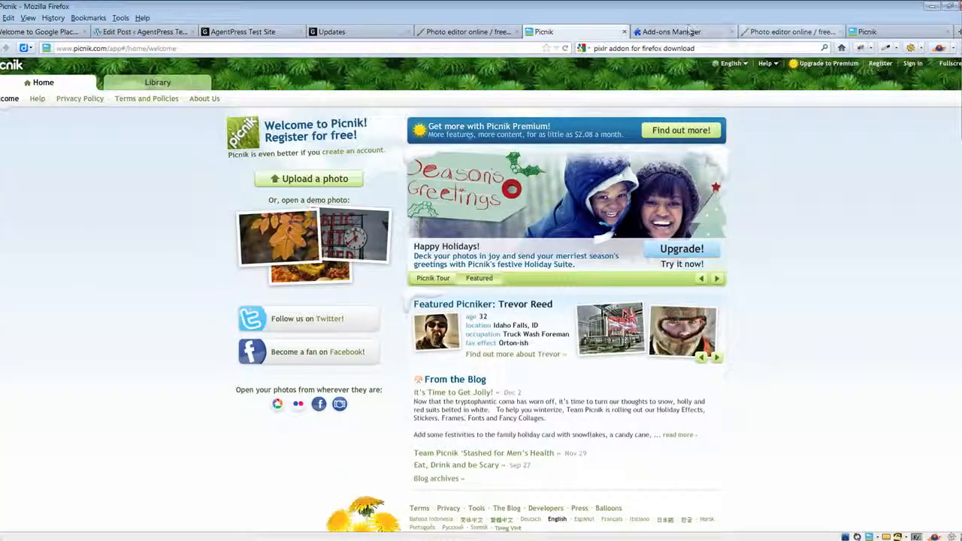
pyautogui.click(624, 32)
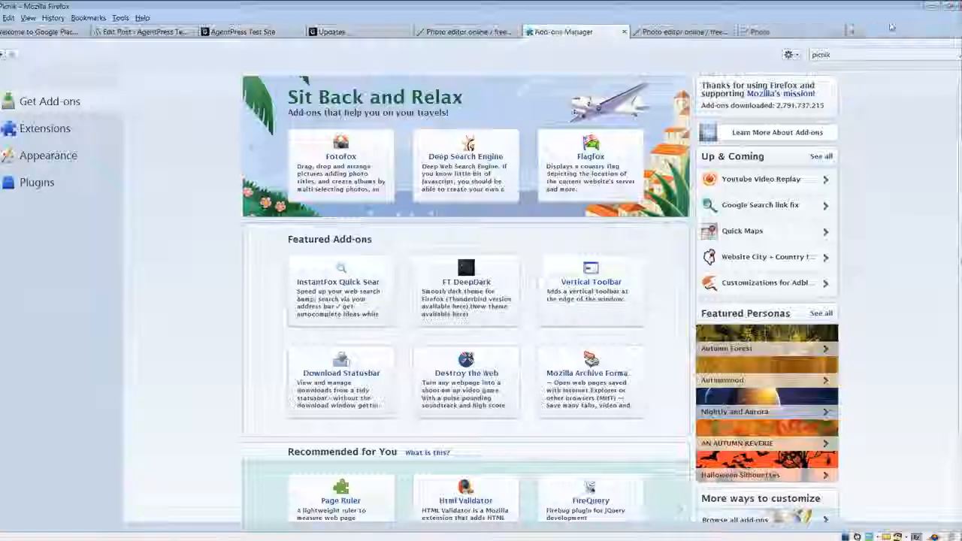
pyautogui.click(840, 33)
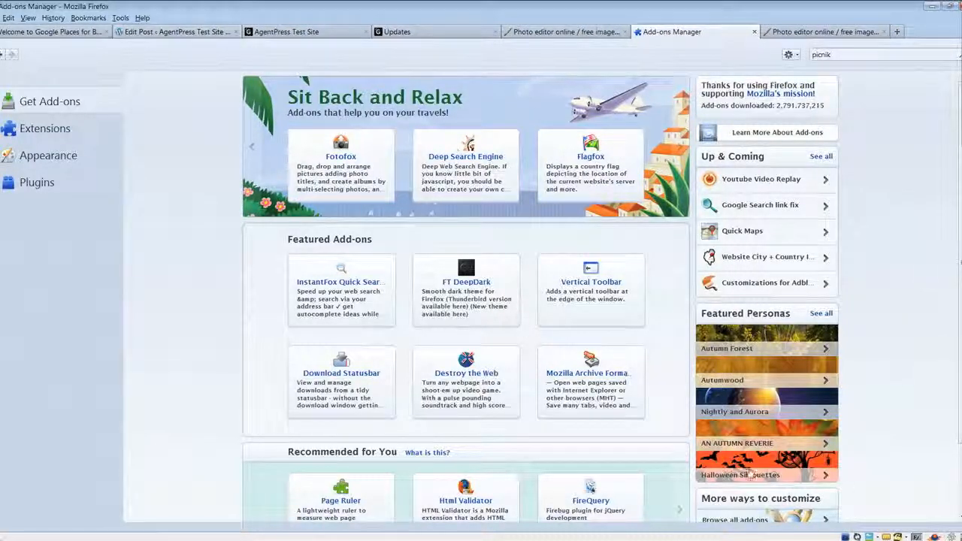
pyautogui.click(896, 536)
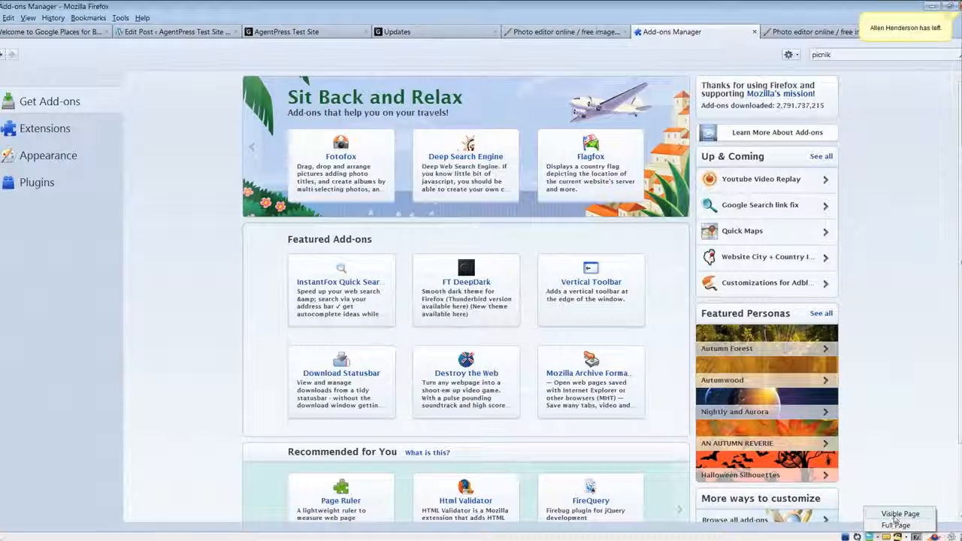
pyautogui.click(895, 515)
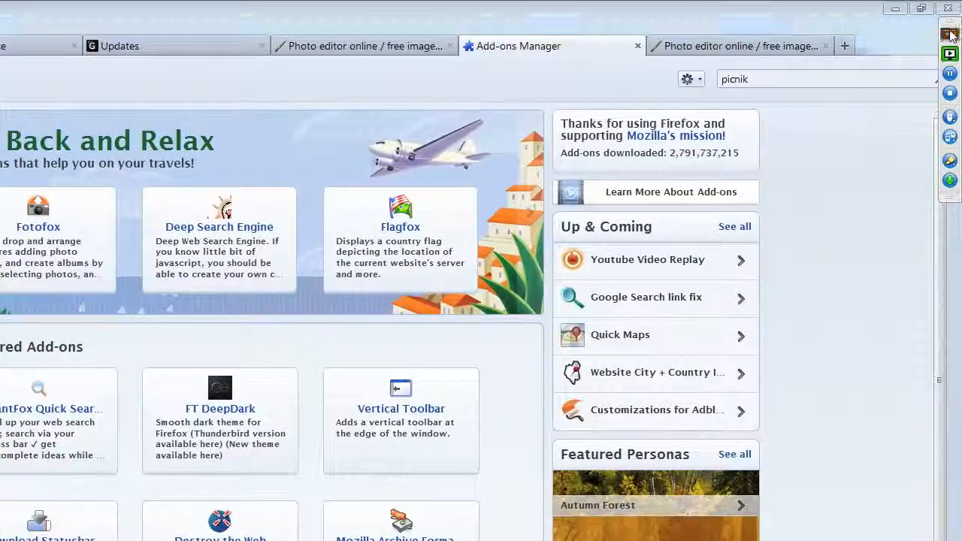
pyautogui.click(952, 35)
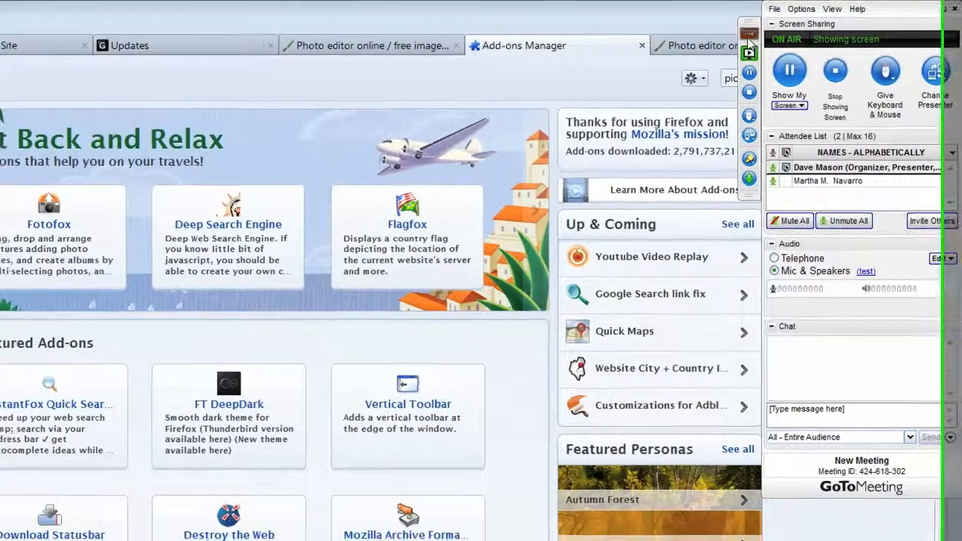
pyautogui.click(746, 33)
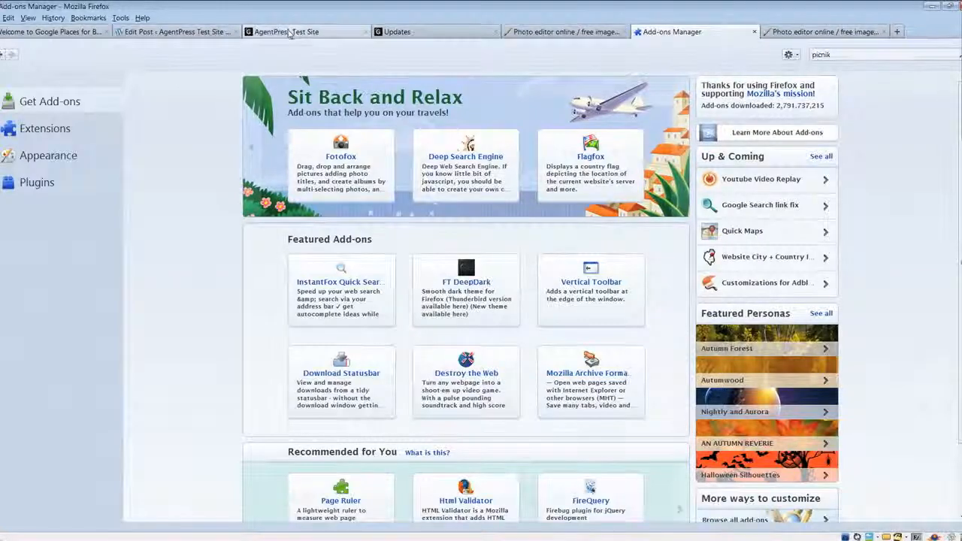
# - Send the visible part of the AgentPress Test Site home page to Picnik and bring up the capture in its editor
pyautogui.click(259, 34)
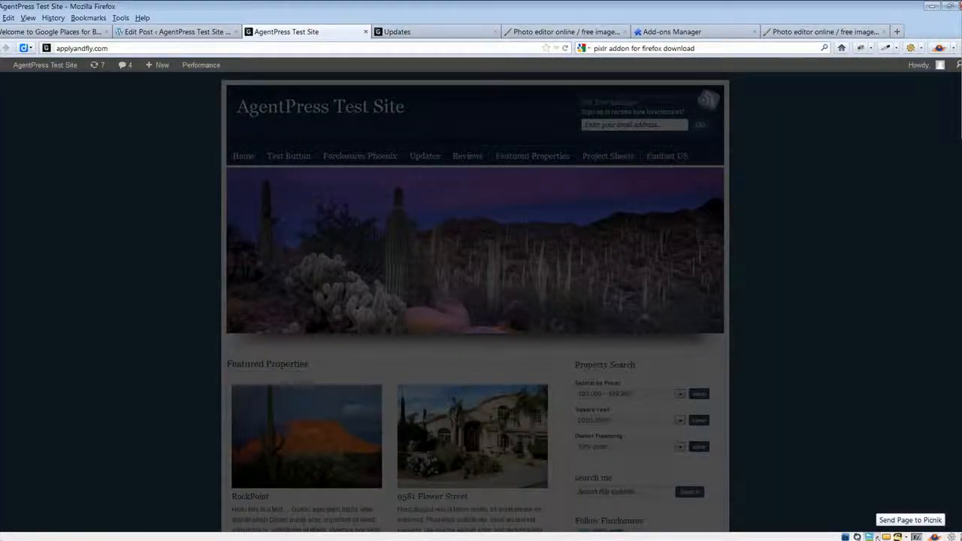
pyautogui.click(877, 536)
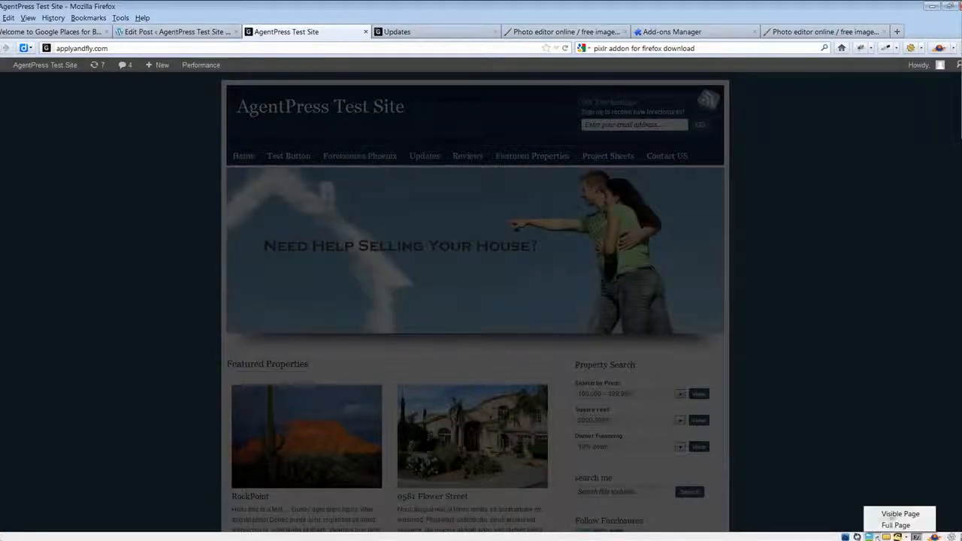
pyautogui.click(889, 515)
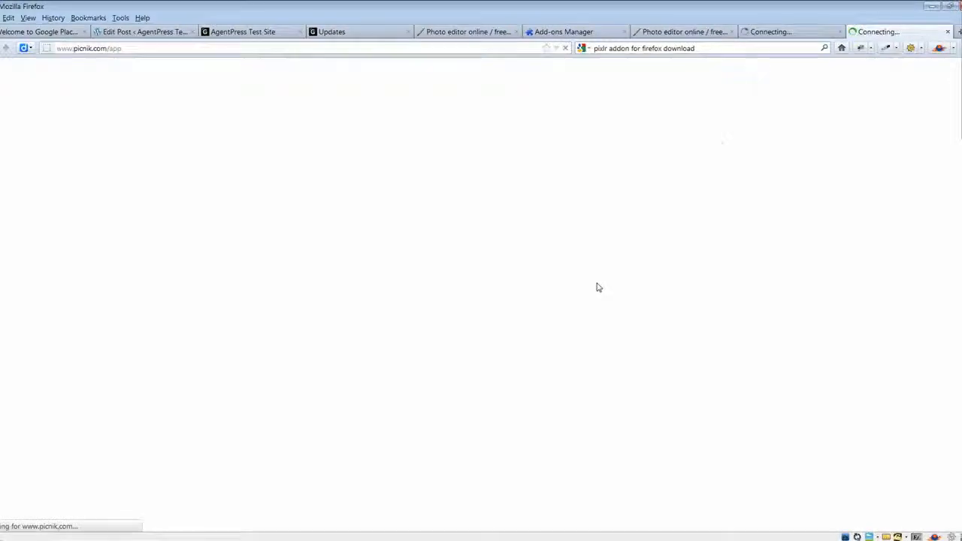
pyautogui.click(818, 35)
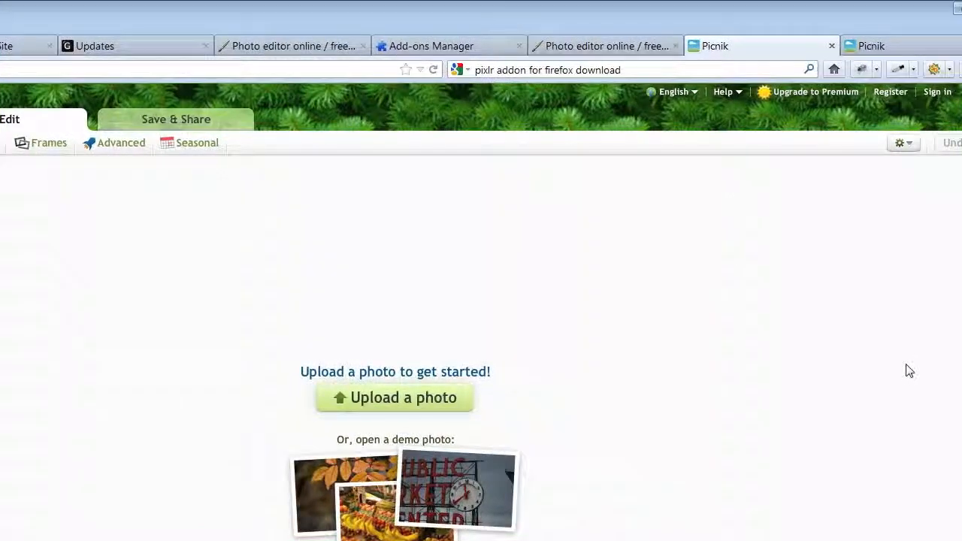
pyautogui.click(914, 48)
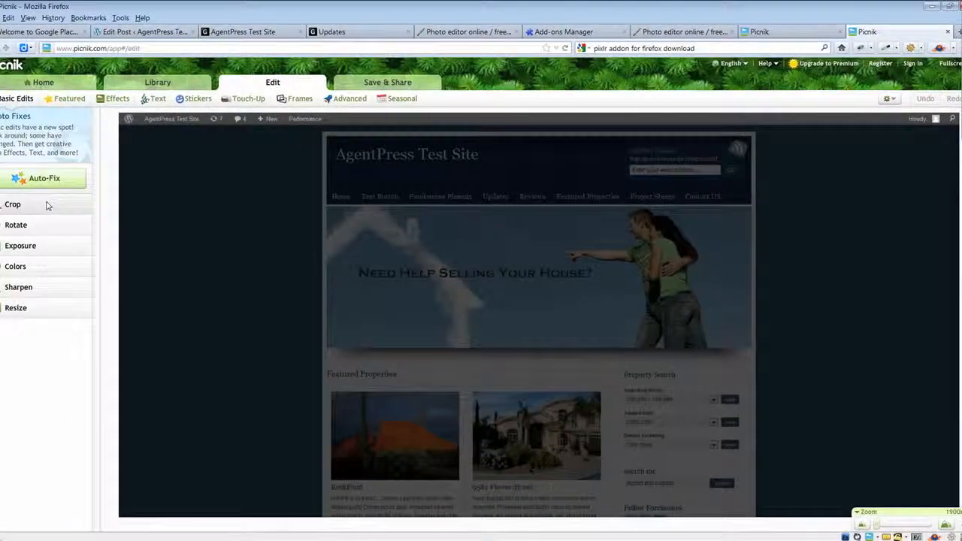
# - Crop the captured page to the navigation bar and "Need Help Selling Your House?" banner, 994 x 391 with no constraints
pyautogui.click(45, 205)
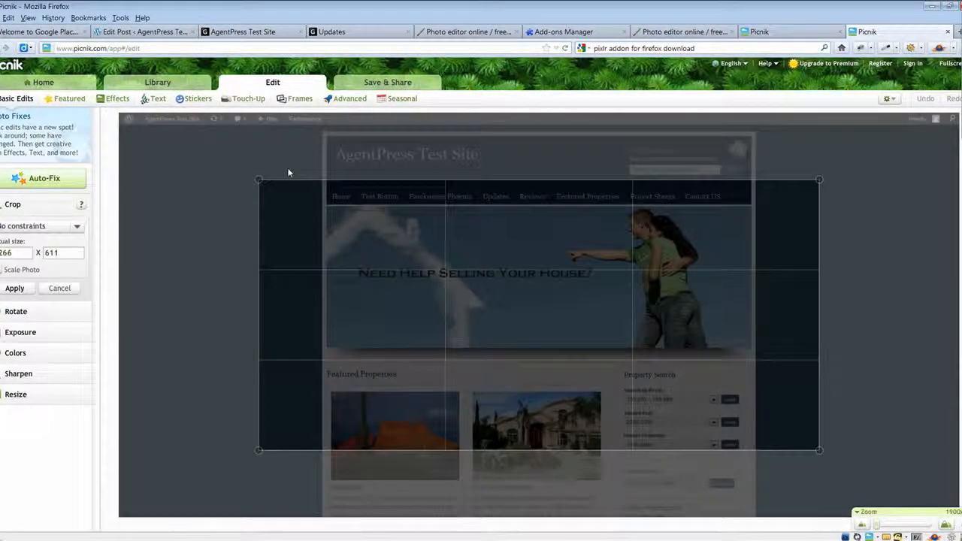
pyautogui.moveTo(257, 175); pyautogui.dragTo(318, 179)
pyautogui.moveTo(819, 451); pyautogui.dragTo(757, 353)
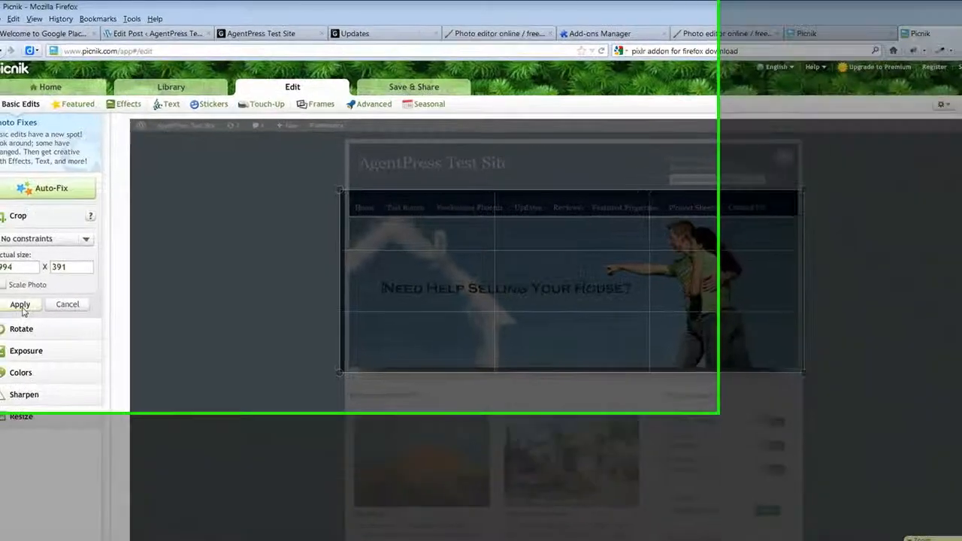
pyautogui.click(14, 288)
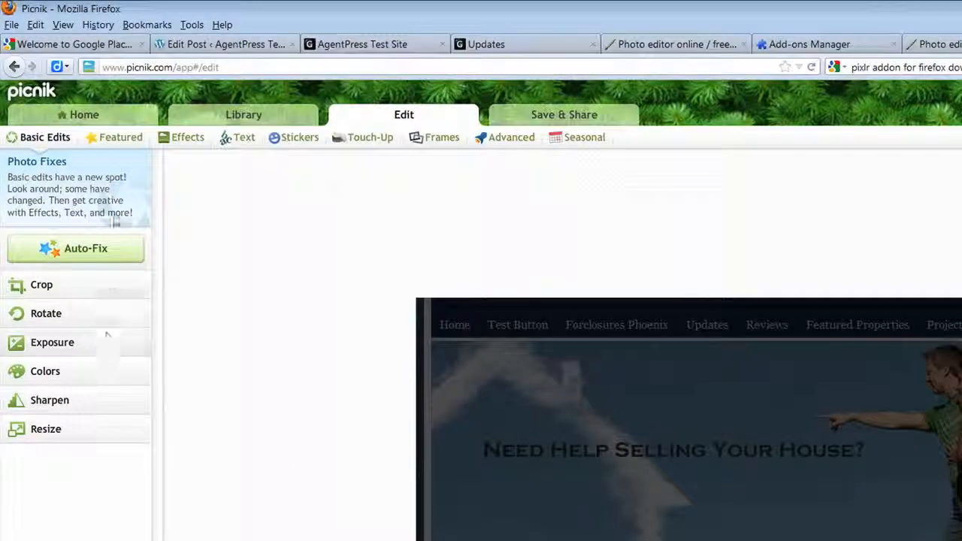
# - Add the text "Test Text" in the Impact font to the cropped banner
pyautogui.click(227, 138)
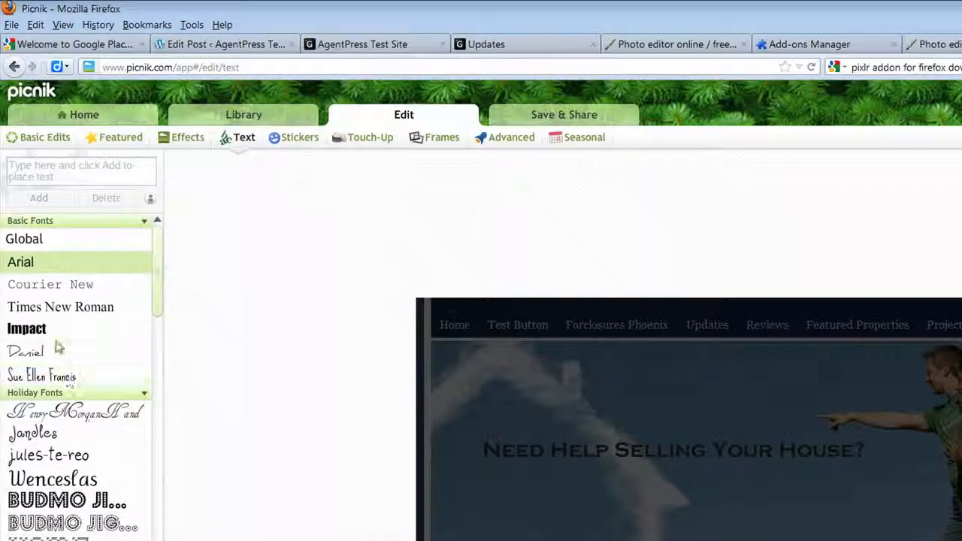
pyautogui.click(51, 332)
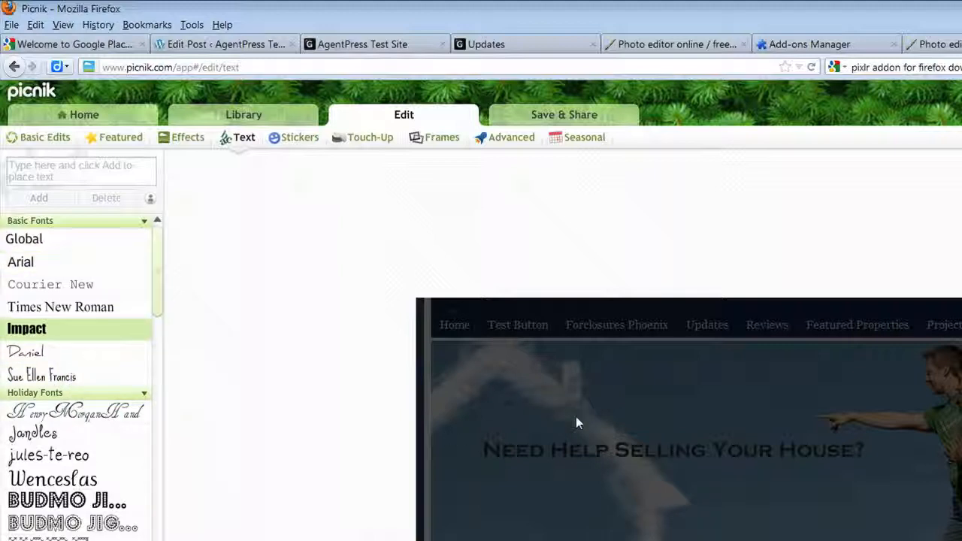
pyautogui.click(101, 165)
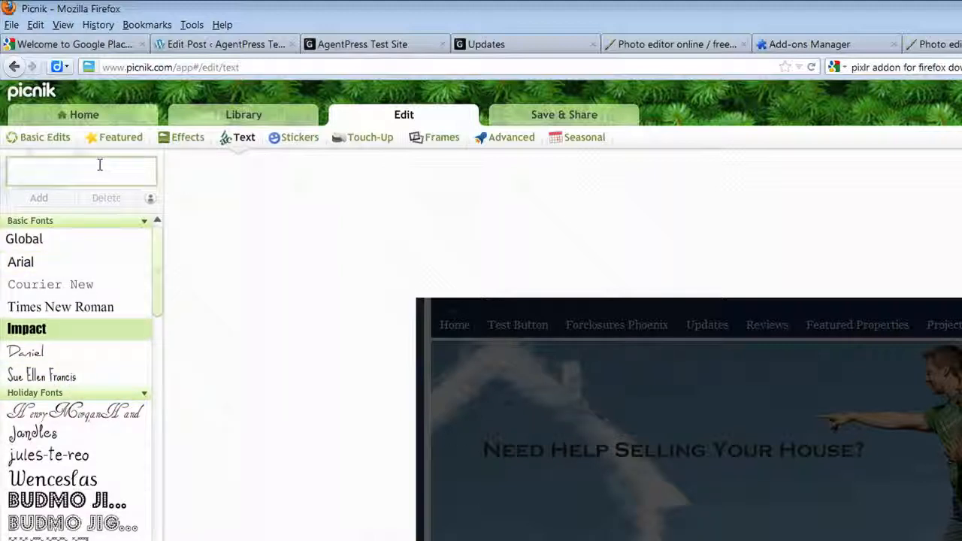
pyautogui.write('Text')
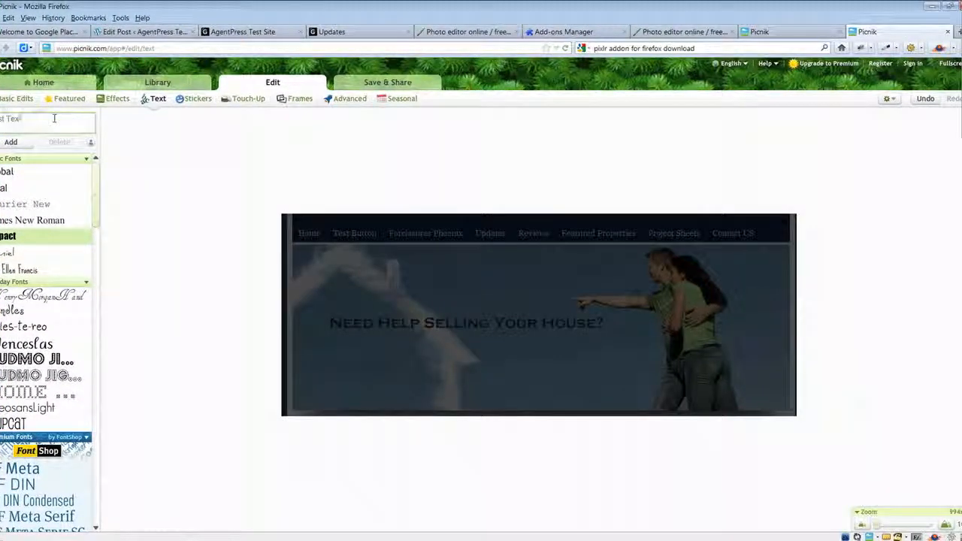
pyautogui.click(12, 142)
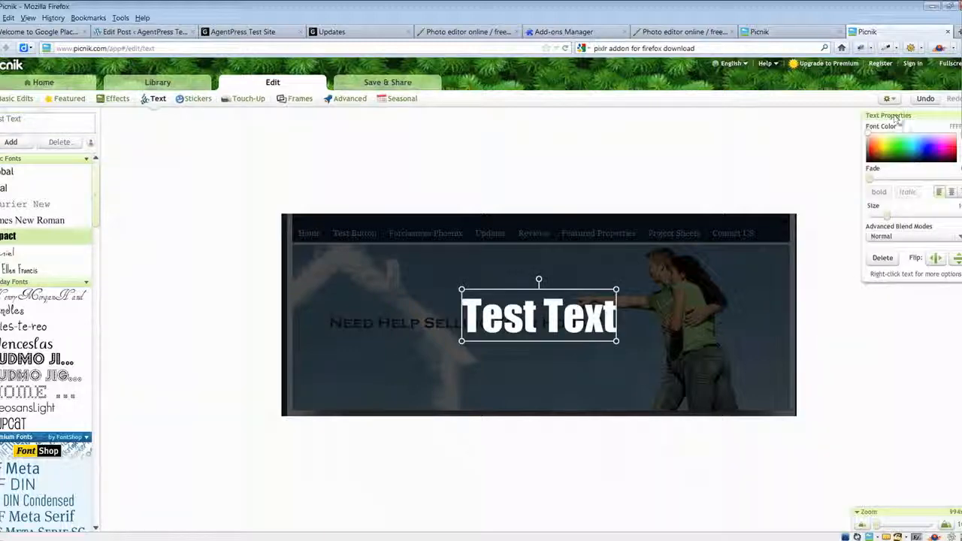
# - Try a green font color on the "Test Text" layer and settle on yellow
pyautogui.click(878, 154)
pyautogui.click(904, 148)
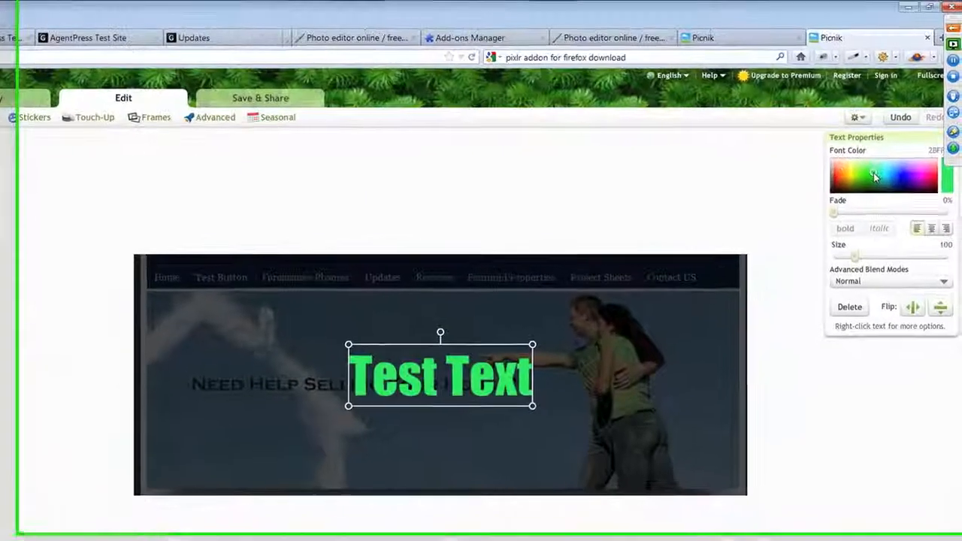
pyautogui.click(848, 178)
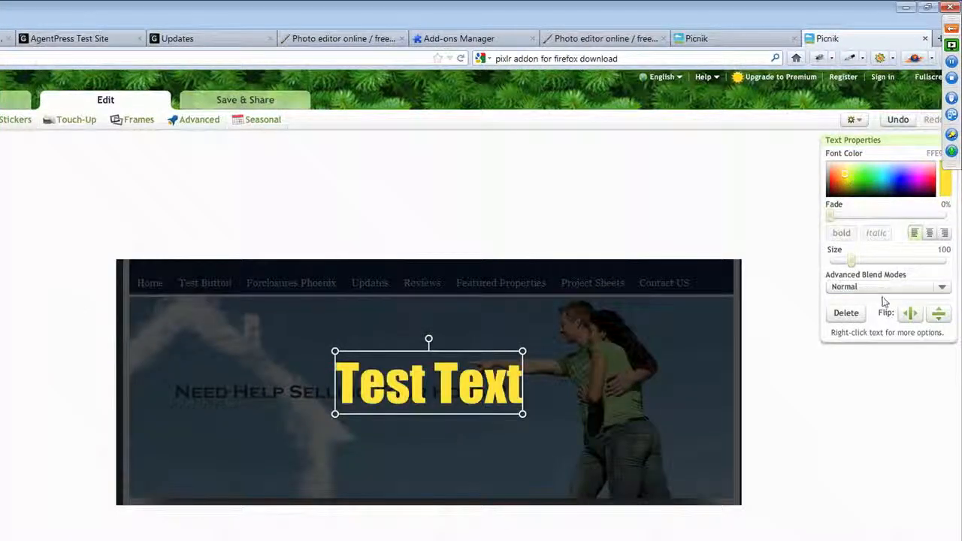
# - Set the text's blend mode to Difference and move it above the "Need Help Selling Your House?" heading
pyautogui.click(941, 288)
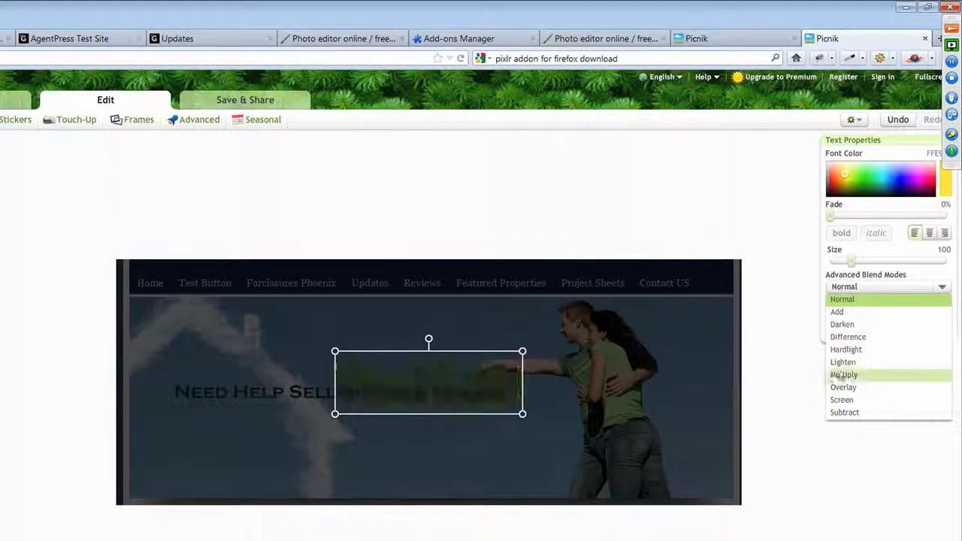
pyautogui.click(848, 337)
pyautogui.click(876, 507)
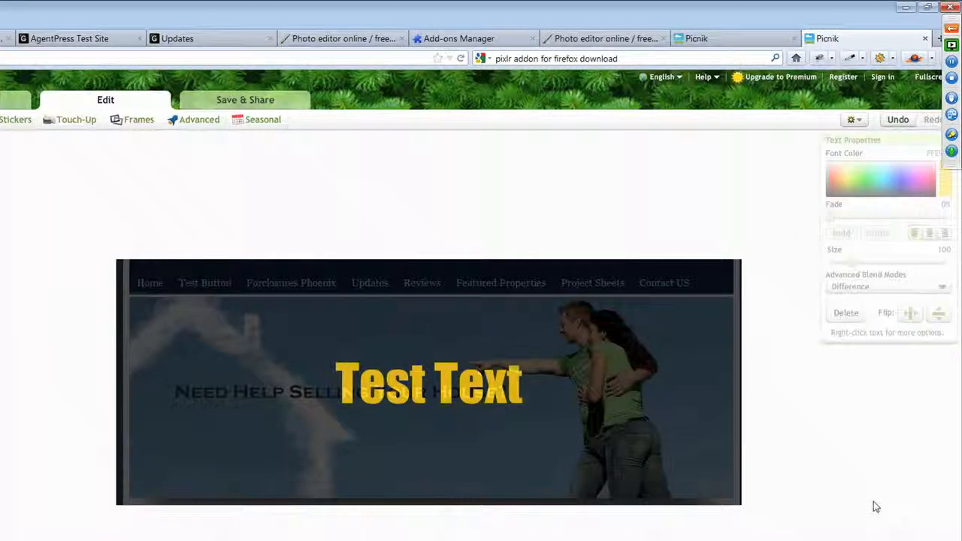
pyautogui.moveTo(425, 389); pyautogui.dragTo(260, 338)
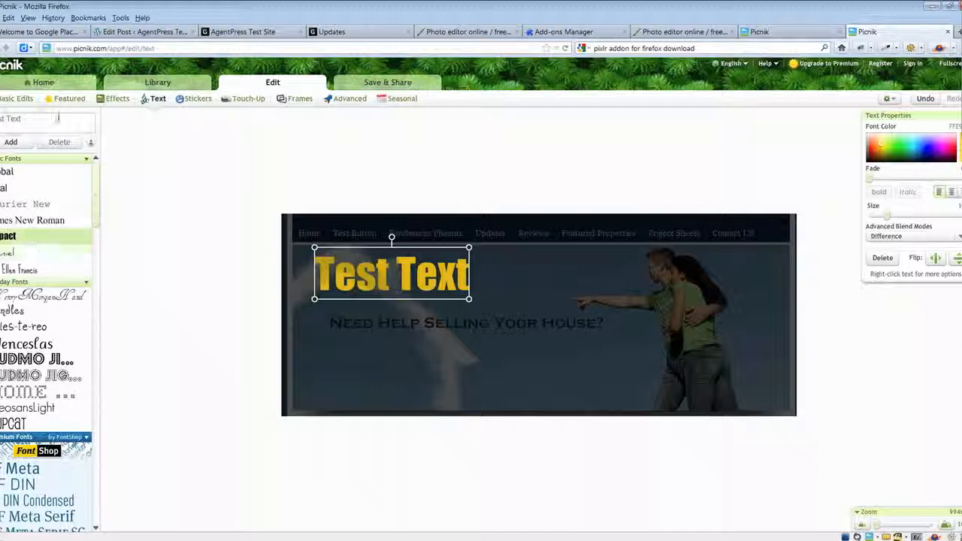
# - Preview the Sepia, Soften, Matte, HDR-ish, Vibrance, Tint and Texture effects on the banner
pyautogui.click(113, 100)
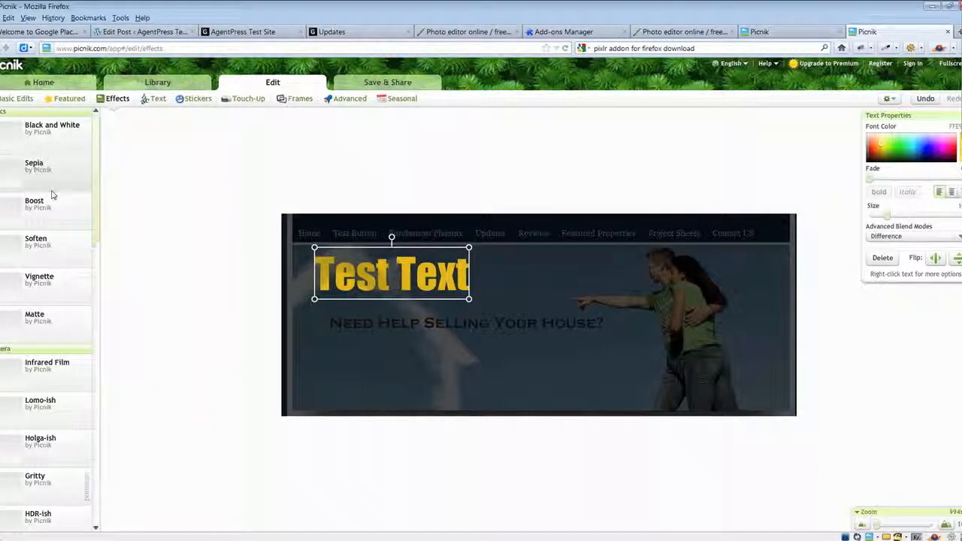
pyautogui.click(7, 175)
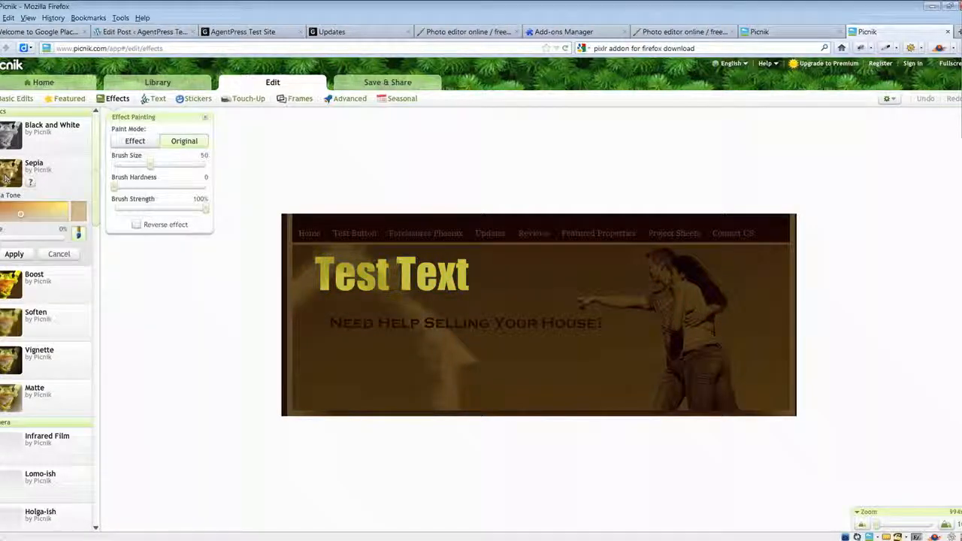
pyautogui.click(45, 325)
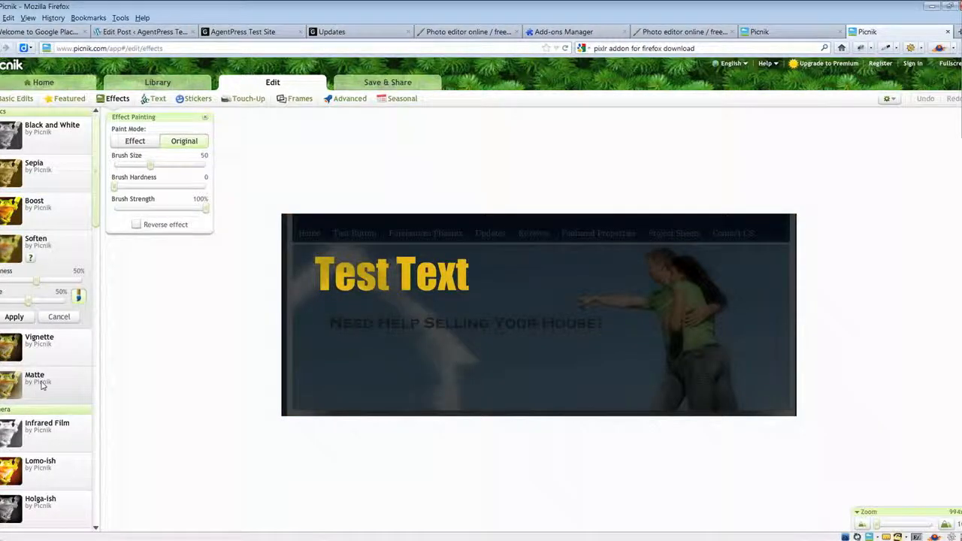
pyautogui.click(43, 385)
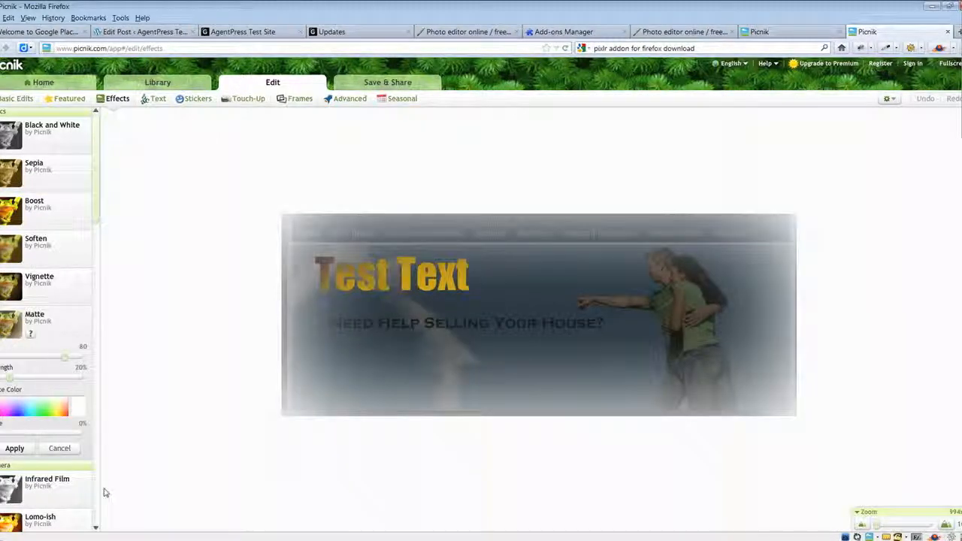
pyautogui.scroll(-5, 83, 316)
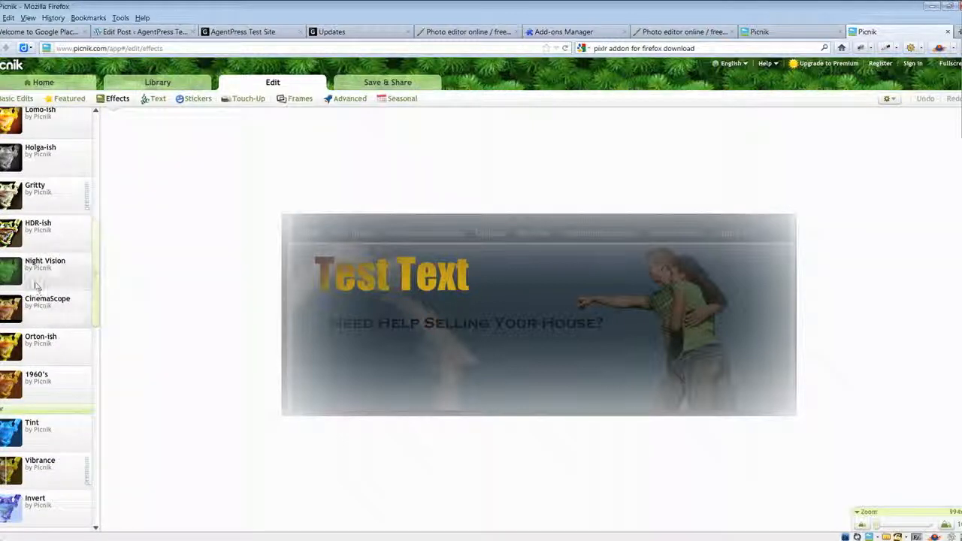
pyautogui.click(38, 225)
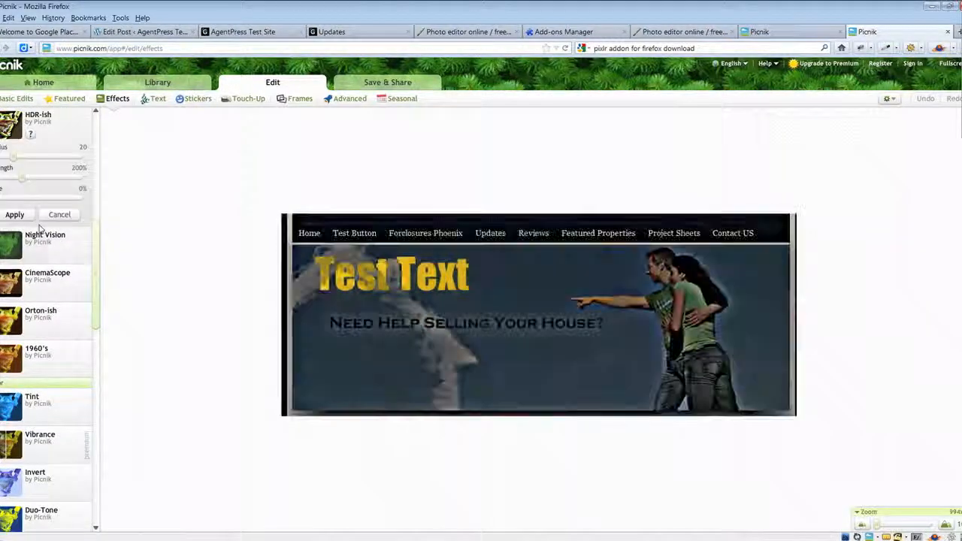
pyautogui.click(13, 449)
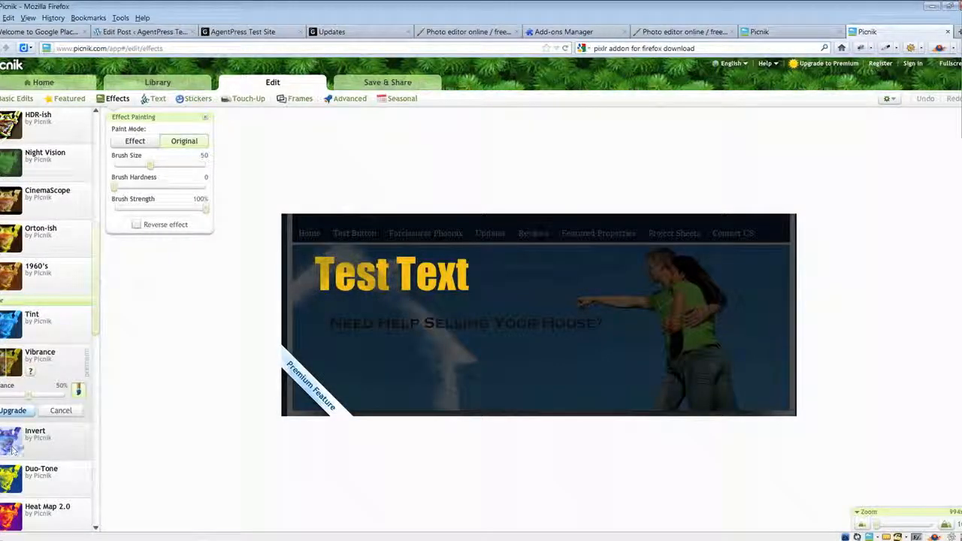
pyautogui.click(30, 322)
pyautogui.scroll(-5, 29, 353)
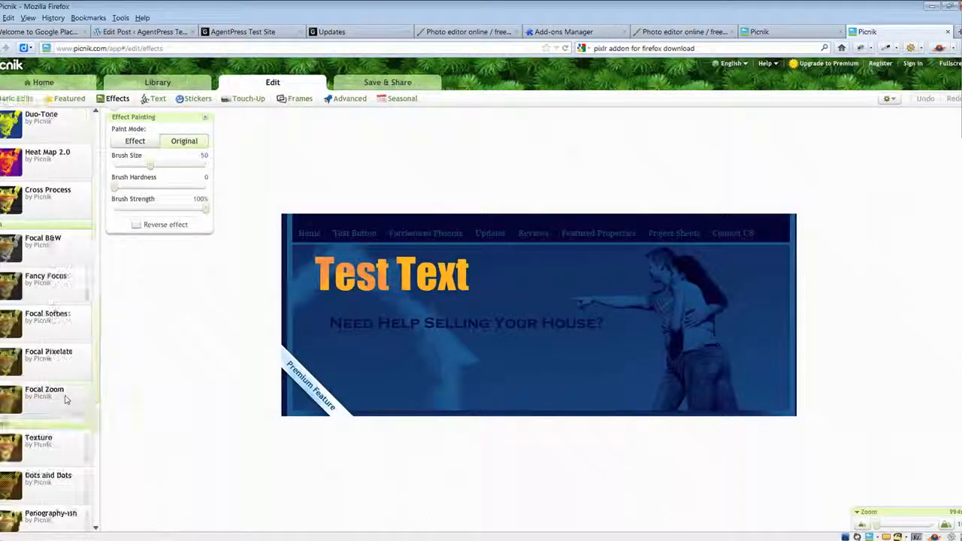
pyautogui.click(25, 448)
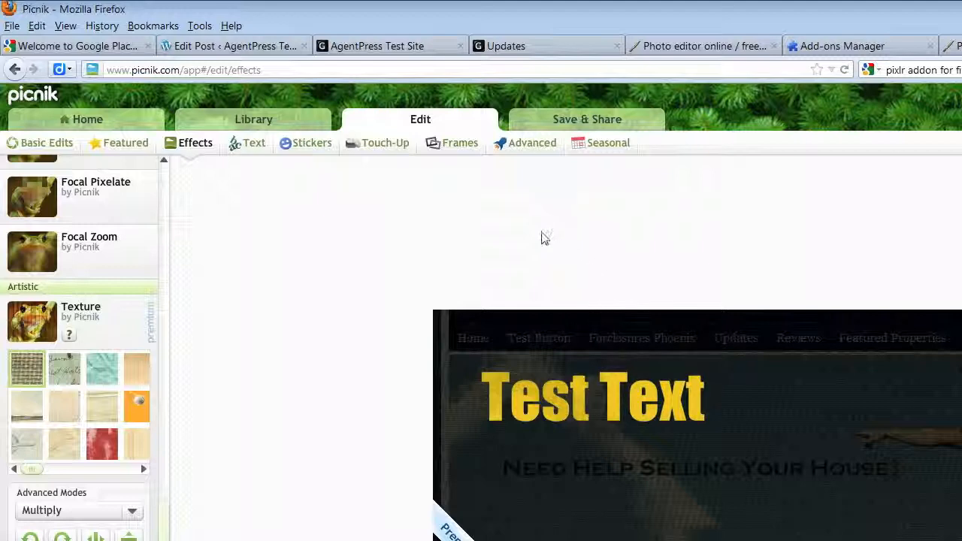
# - Discard the Texture effect, bring up the options for saving the photo to the computer and list the file formats
pyautogui.click(579, 117)
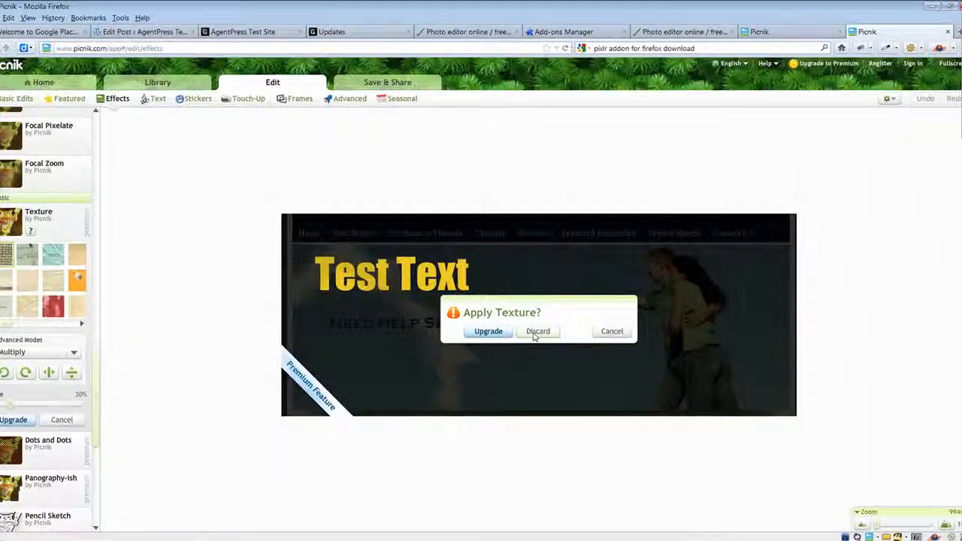
pyautogui.click(535, 331)
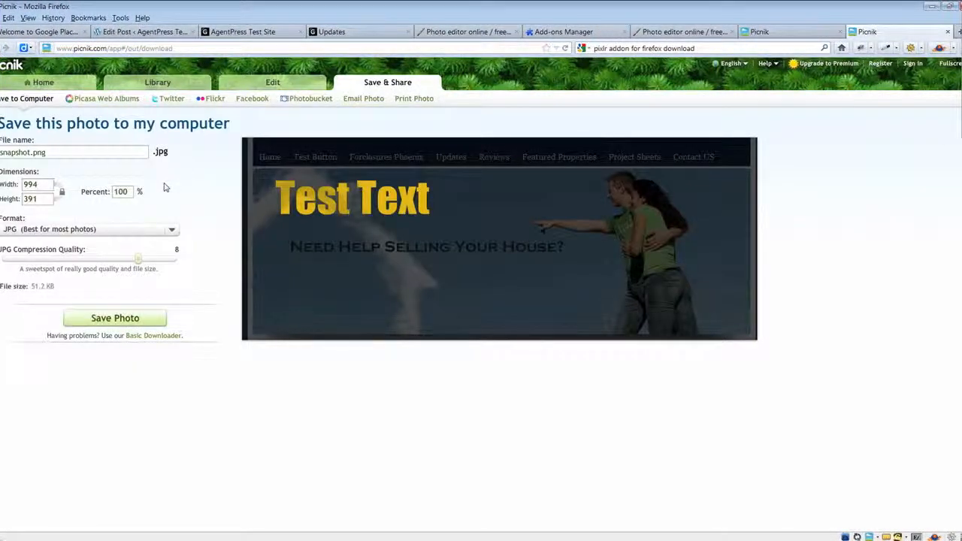
pyautogui.click(172, 233)
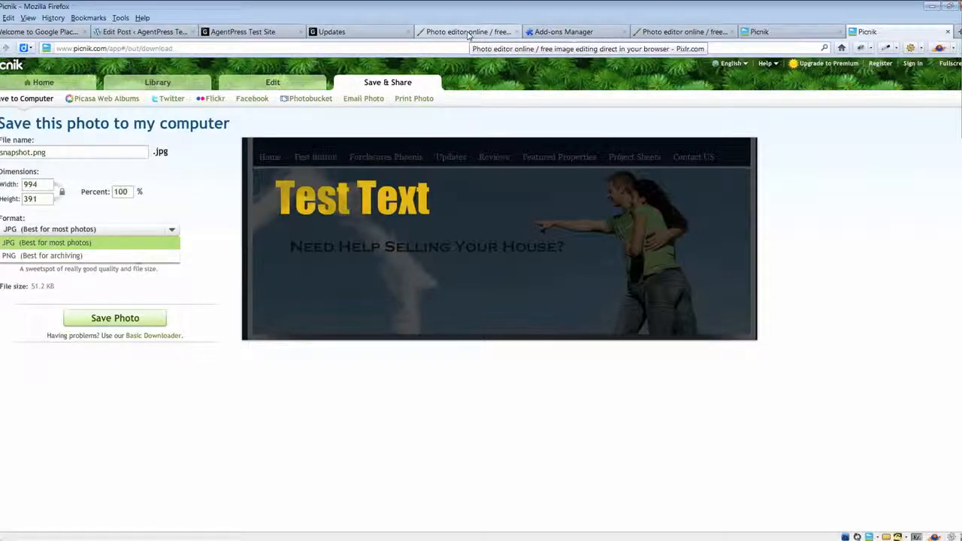
# - Look at the baby photo in Pixlr, switch back to Picnik and check the JPG compression quality setting
pyautogui.click(468, 33)
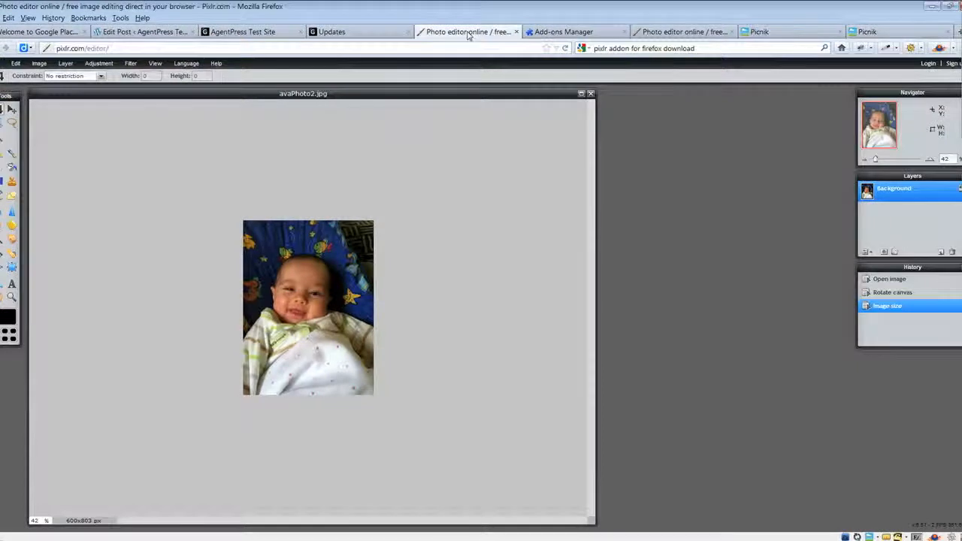
pyautogui.click(872, 32)
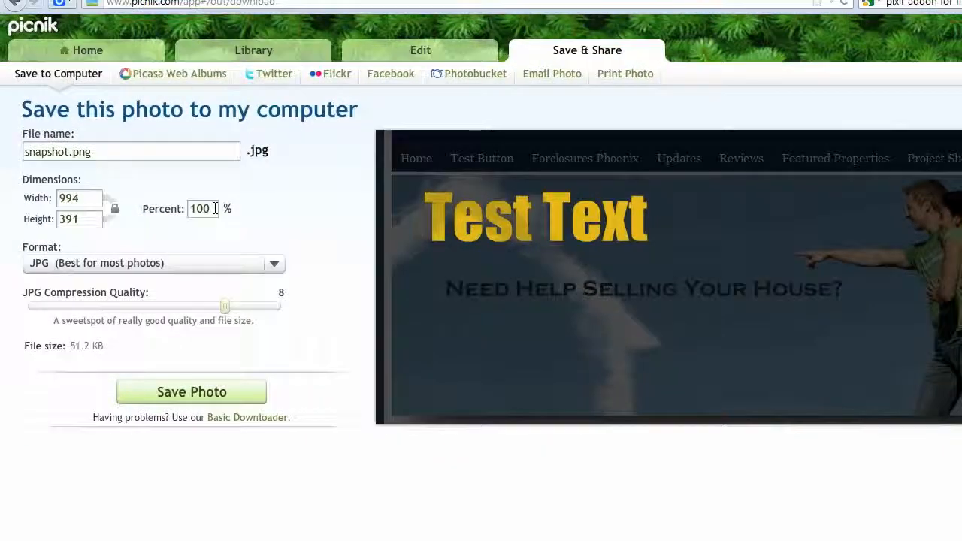
pyautogui.moveTo(224, 306)
pyautogui.mouseDown()
pyautogui.moveTo(161, 305)
pyautogui.moveTo(256, 317)
pyautogui.moveTo(223, 320)
pyautogui.mouseUp()
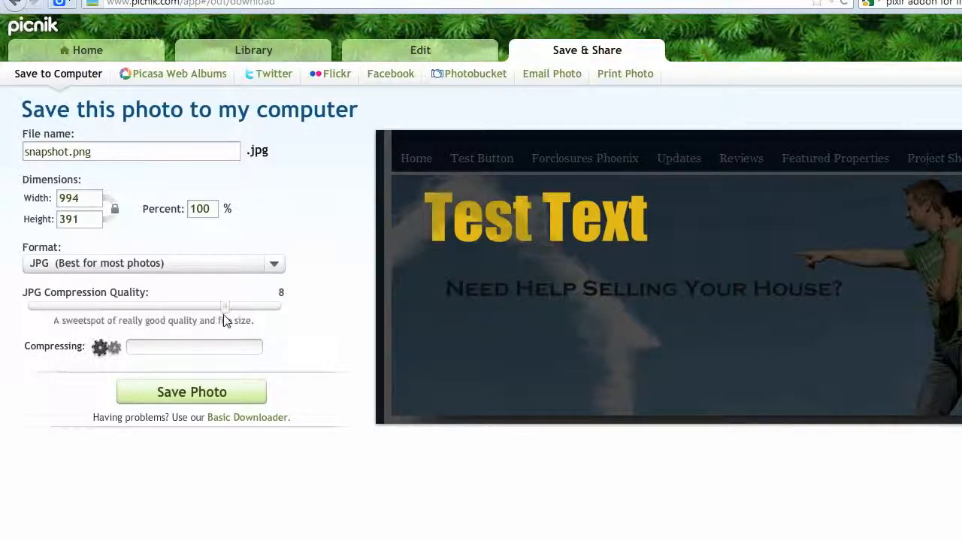